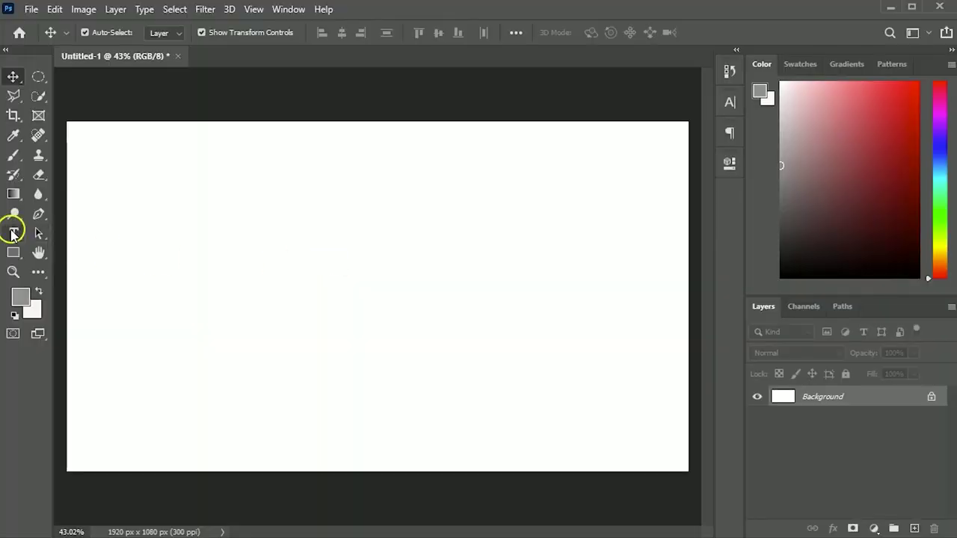
- Type a grey letter C and scale it up to a large size
click(337, 272)
text(c)
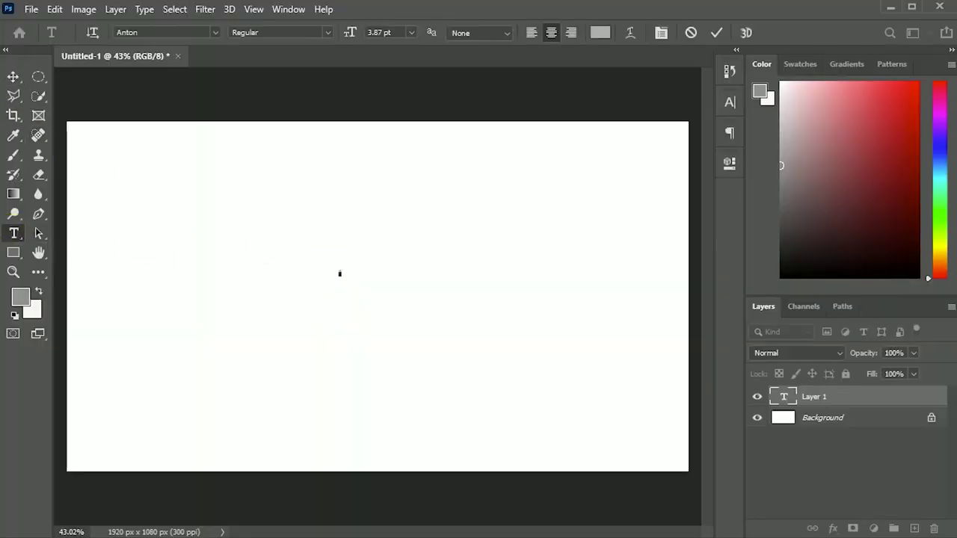
click(14, 77)
key(ctrl+t)
drag(344, 279, 423, 394)
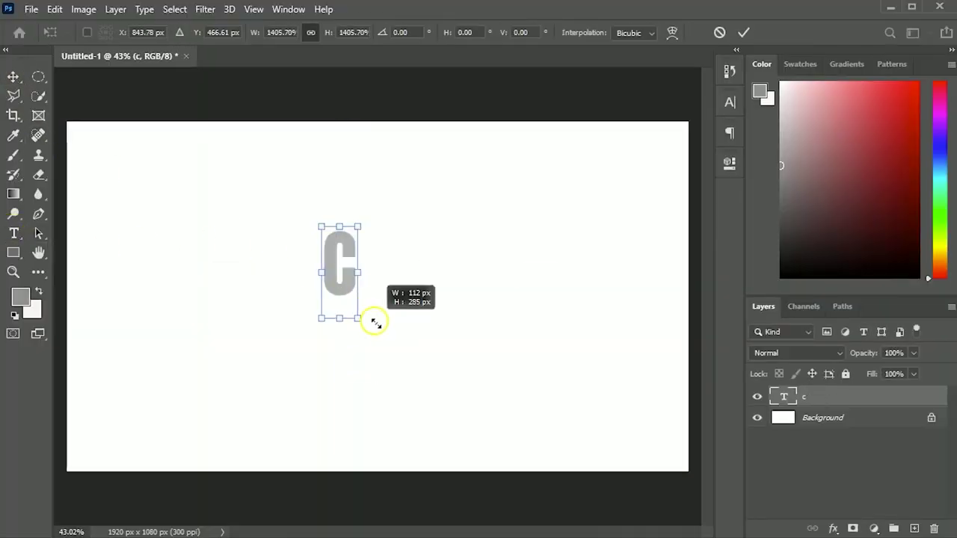
drag(380, 299, 384, 327)
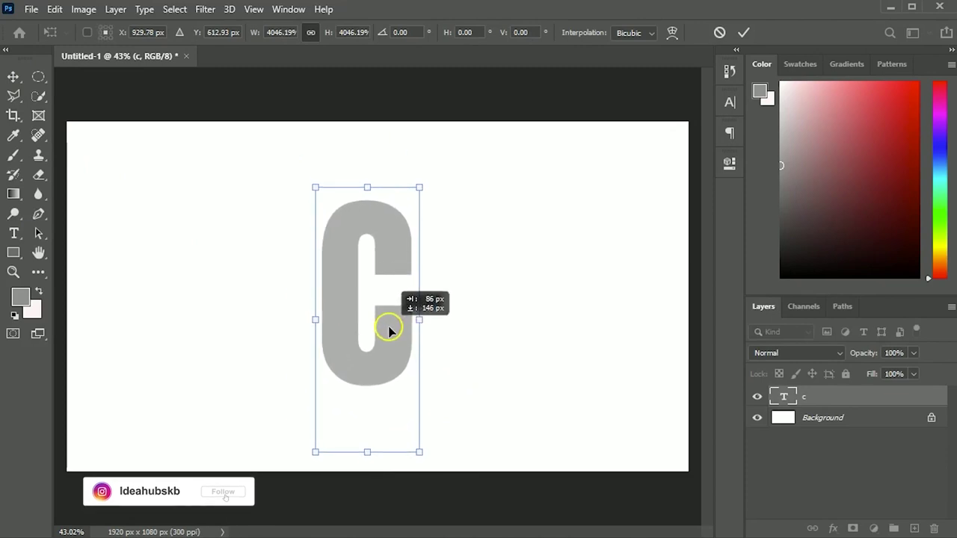
key(Return)
- Centre the letter horizontally and vertically on the canvas, then duplicate its layer
key(ctrl+a)
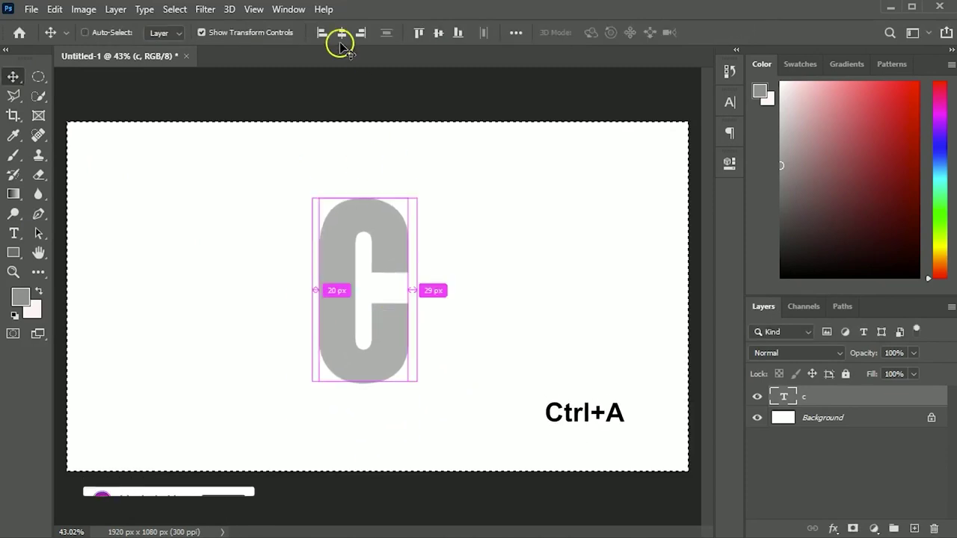
click(342, 32)
click(437, 34)
key(ctrl+d)
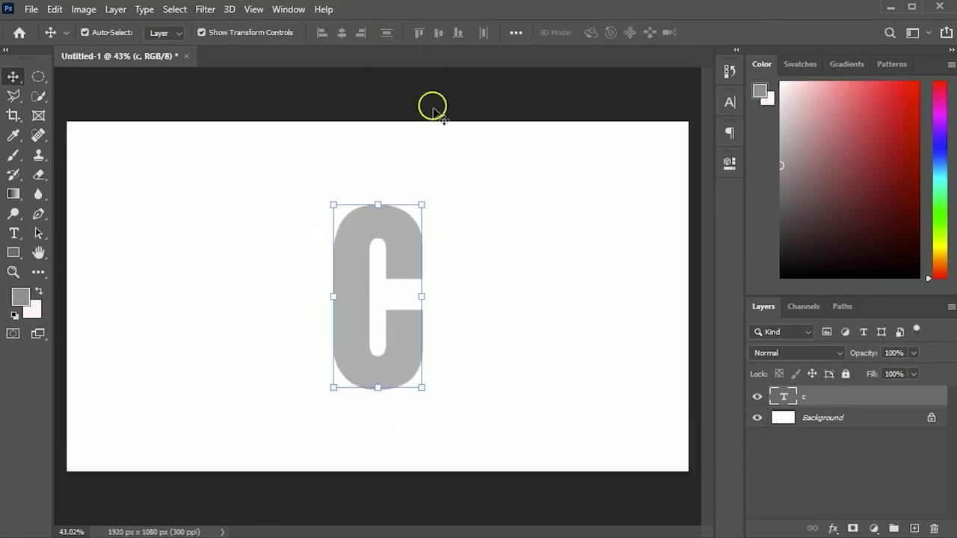
key(ctrl+j)
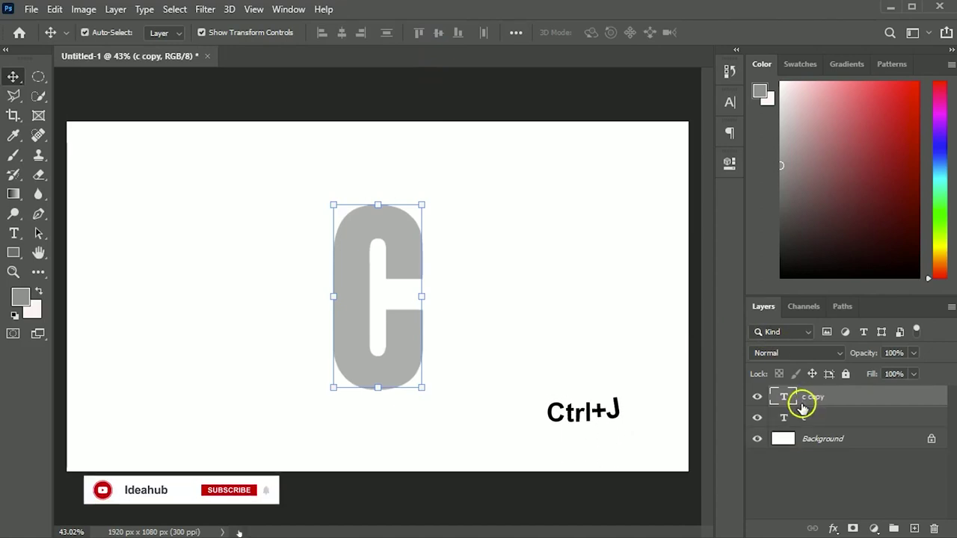
- Nudge the grey C right and make the top C copy black
click(798, 419)
key(shift+Right)
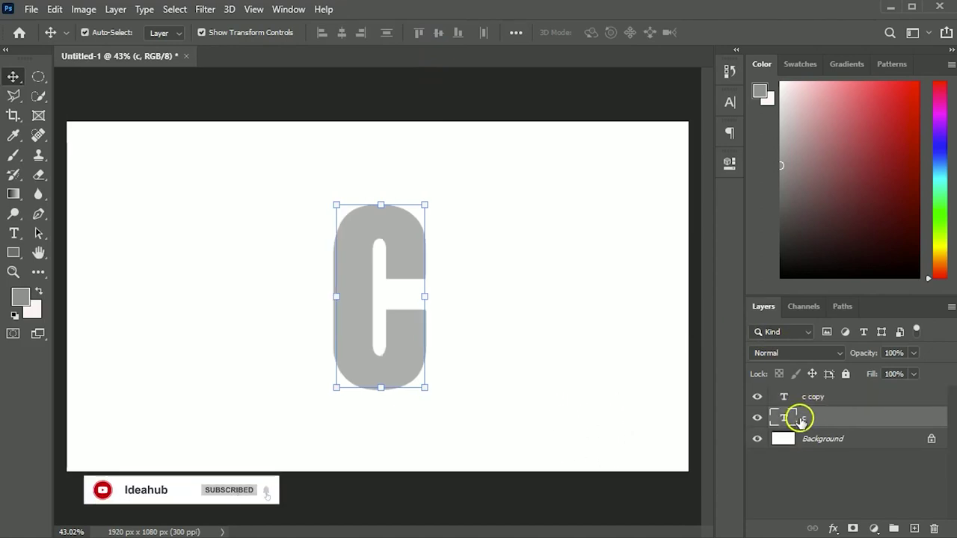
click(814, 398)
key(t)
click(586, 32)
drag(534, 446, 541, 512)
click(766, 311)
key(v)
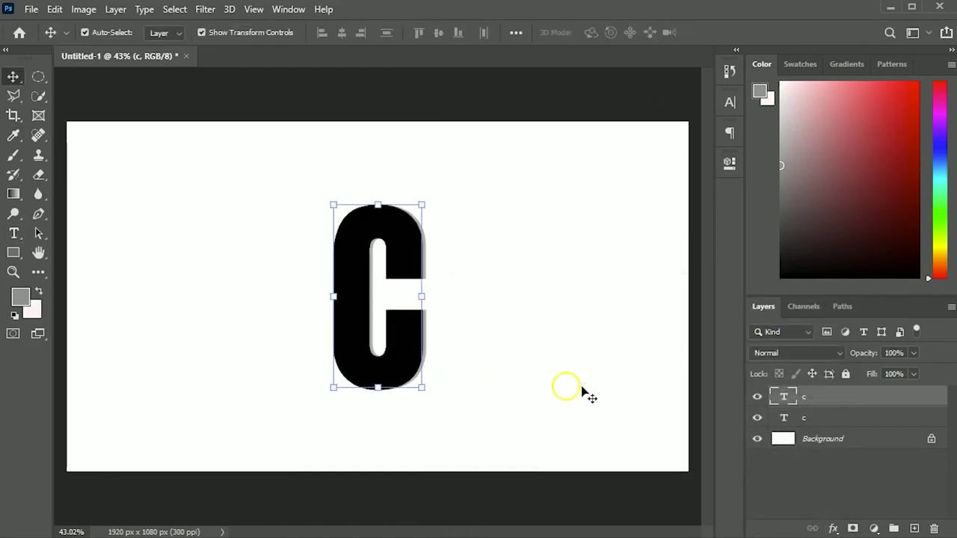
- Nudge the grey C further right so it shows as an edge behind the black C
click(822, 419)
key(shift+Right)
key(shift+Right)
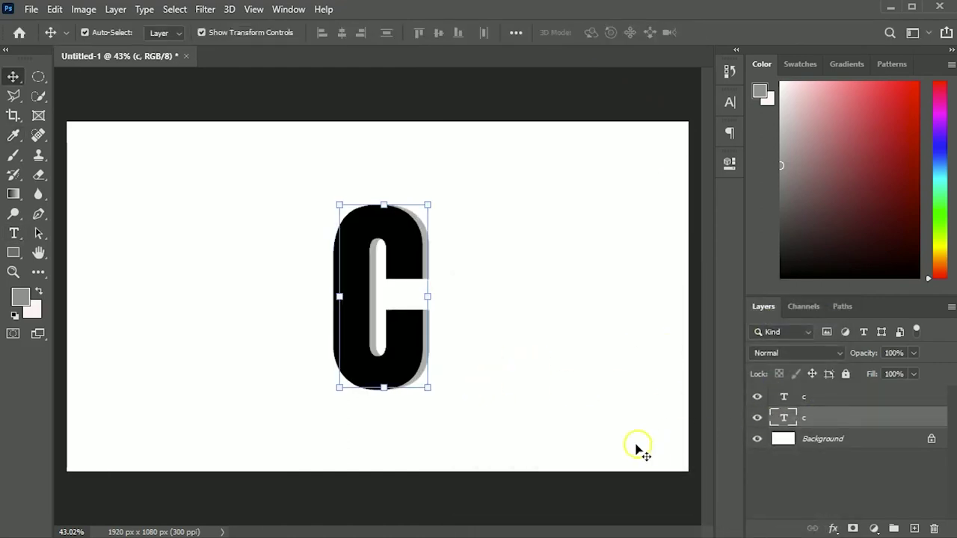
click(574, 489)
click(797, 418)
key(shift+Right)
click(553, 484)
click(810, 421)
key(shift+Right)
key(shift+Right)
click(566, 489)
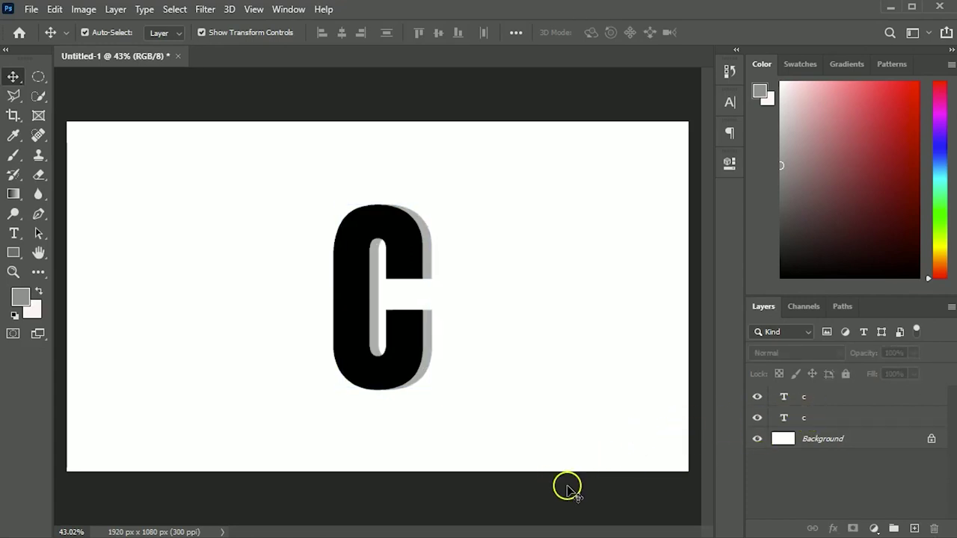
- Place the running horse image as an embedded layer and flip it horizontally
click(31, 9)
click(135, 307)
click(171, 142)
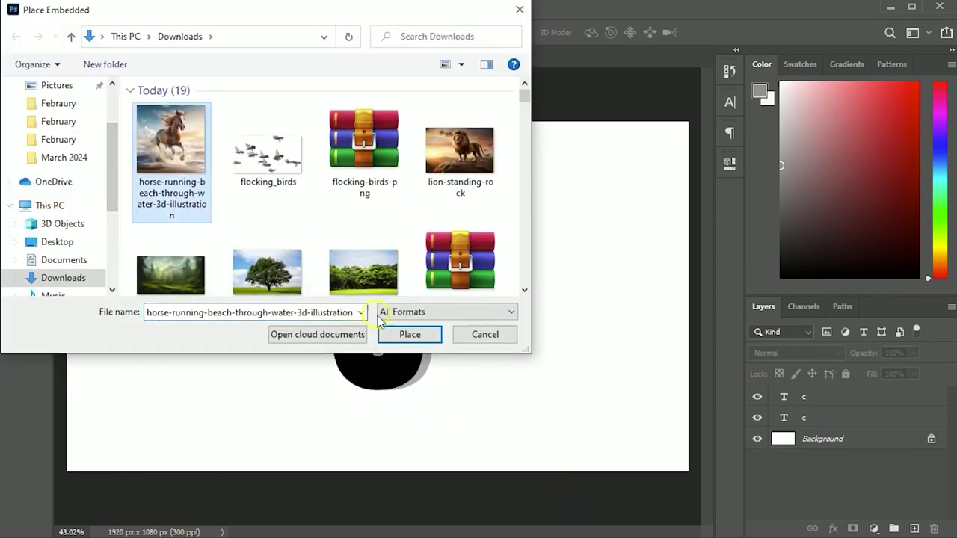
click(395, 331)
right_click(398, 323)
click(436, 493)
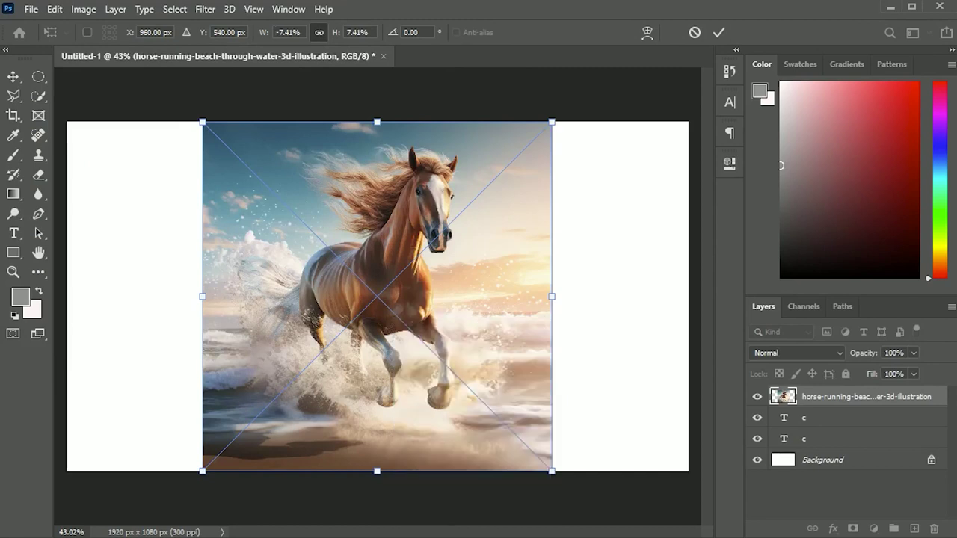
click(719, 32)
- At 75% opacity, shrink the horse to about 615 px and position it over the C
click(559, 468)
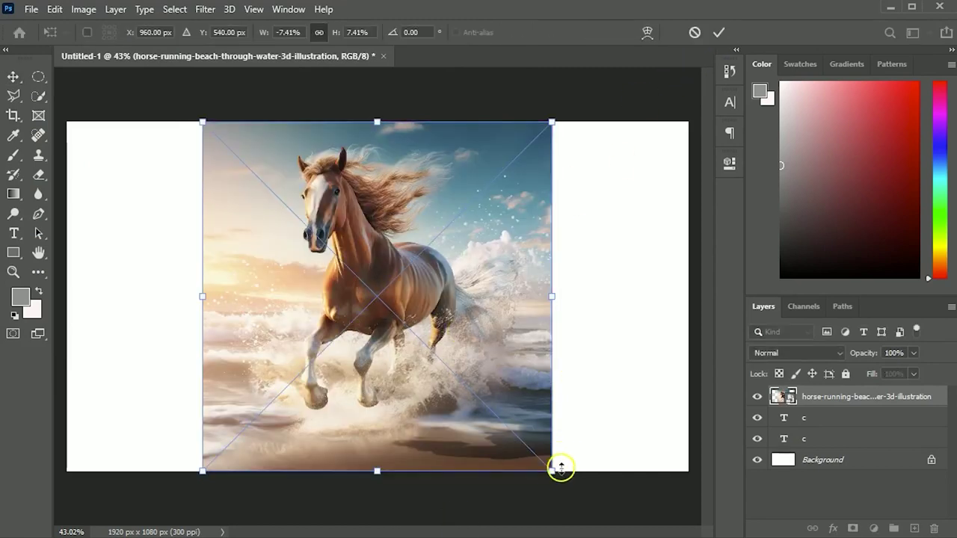
drag(561, 468, 503, 422)
drag(861, 352, 843, 355)
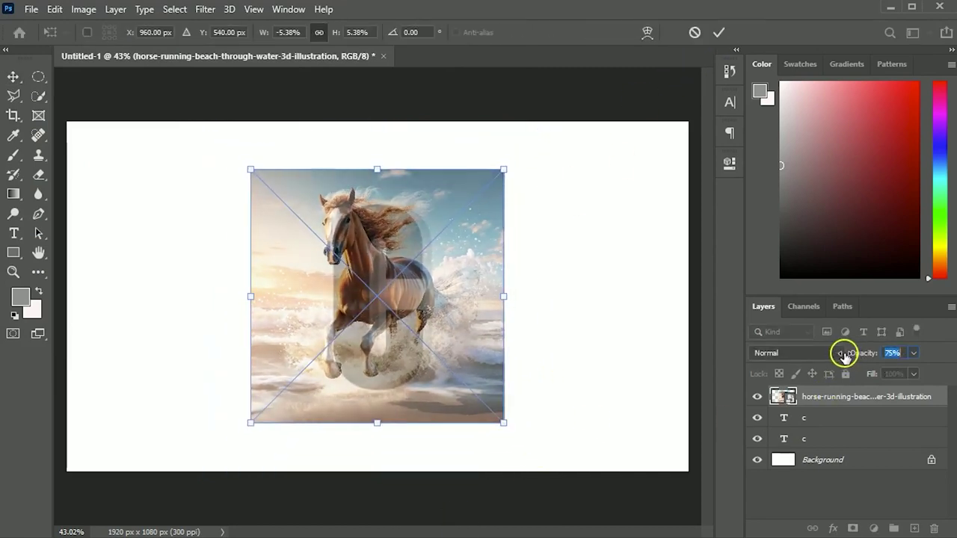
drag(504, 426, 474, 404)
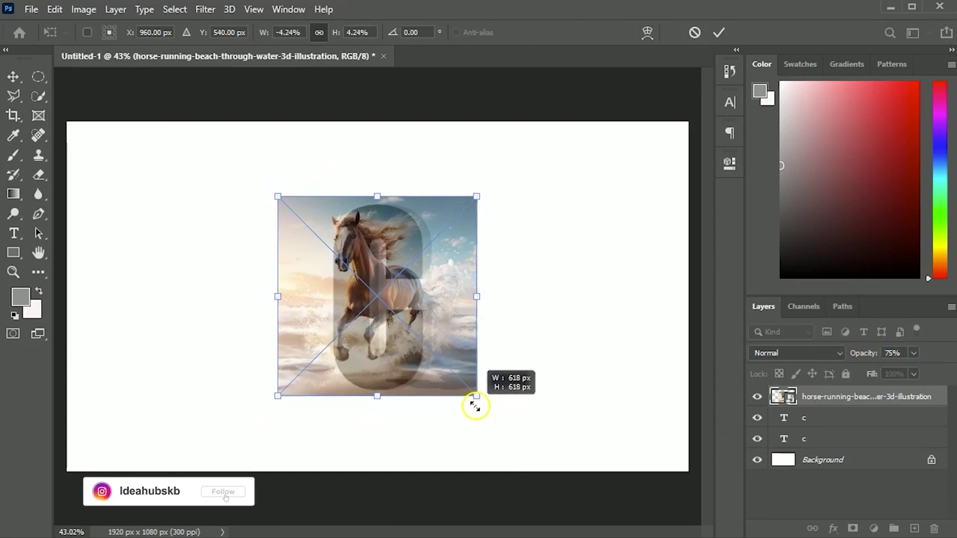
mouse_move(455, 369)
mouse_down()
mouse_move(443, 376)
mouse_move(451, 373)
mouse_up()
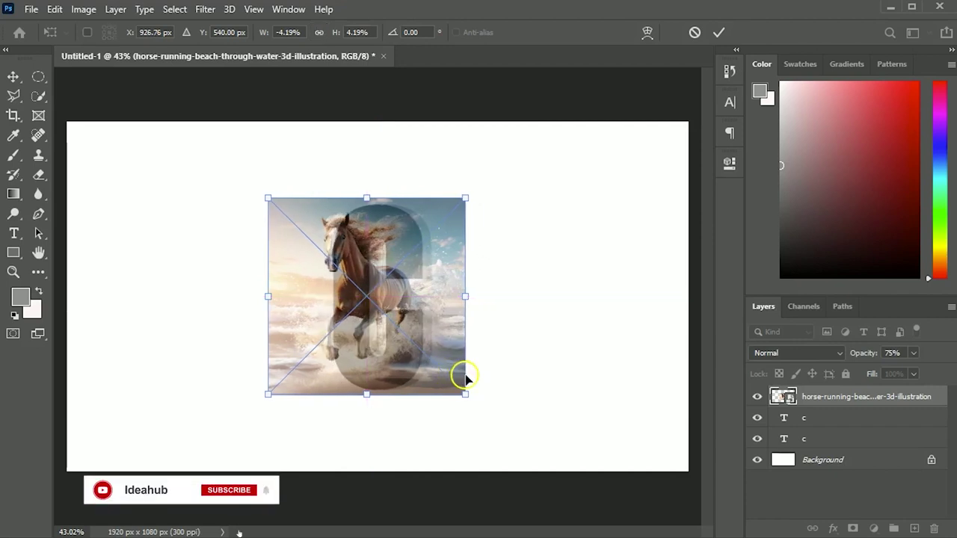
drag(465, 376, 464, 376)
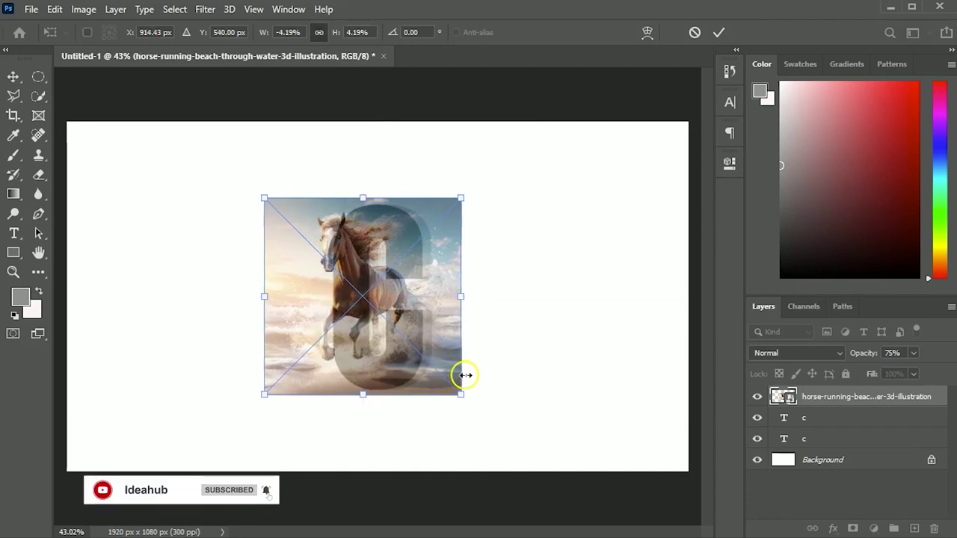
click(718, 32)
- Restore the horse layer to full opacity and clip it into the letter C
drag(863, 357, 945, 356)
right_click(840, 408)
click(691, 264)
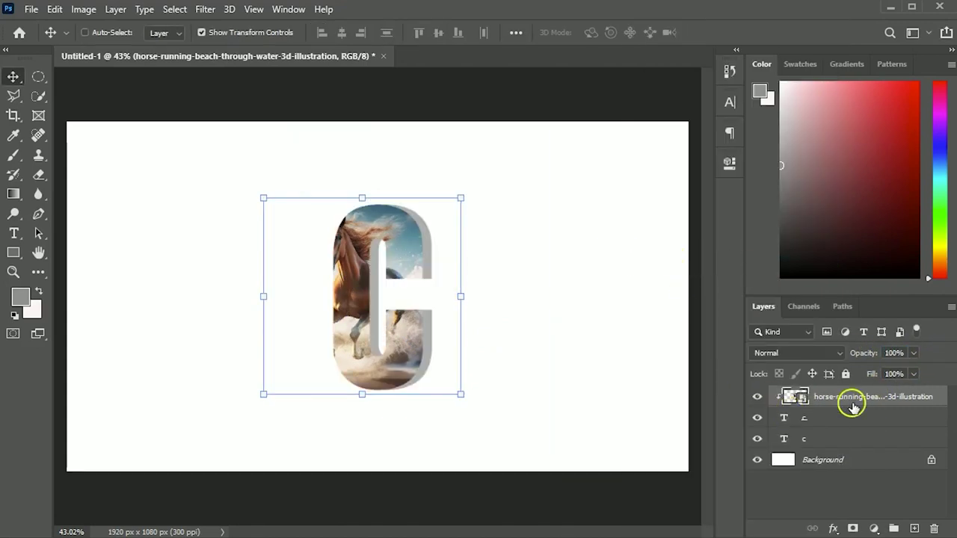
- Duplicate the horse layer unclipped, zoom in, and start a pen path around the front hoof
key(ctrl+j)
key(ctrl+plus)
key(ctrl+plus)
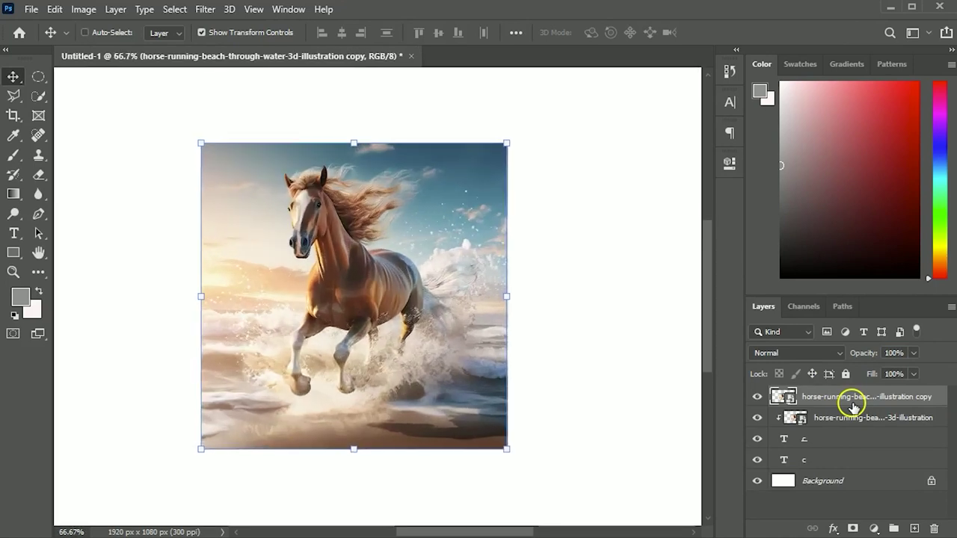
key(ctrl+plus)
key(ctrl+plus)
mouse_move(309, 367)
mouse_down()
mouse_move(274, 245)
mouse_move(275, 290)
mouse_up()
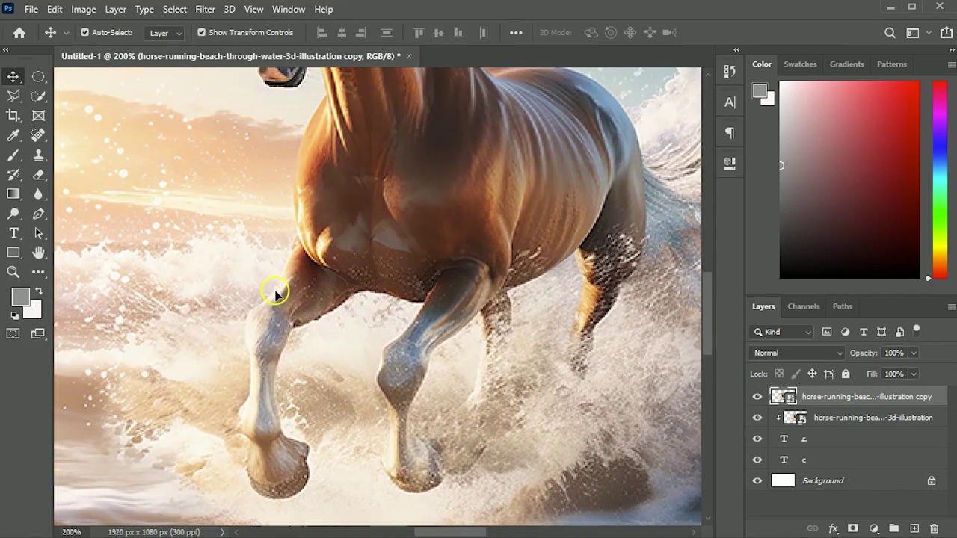
key(p)
click(390, 293)
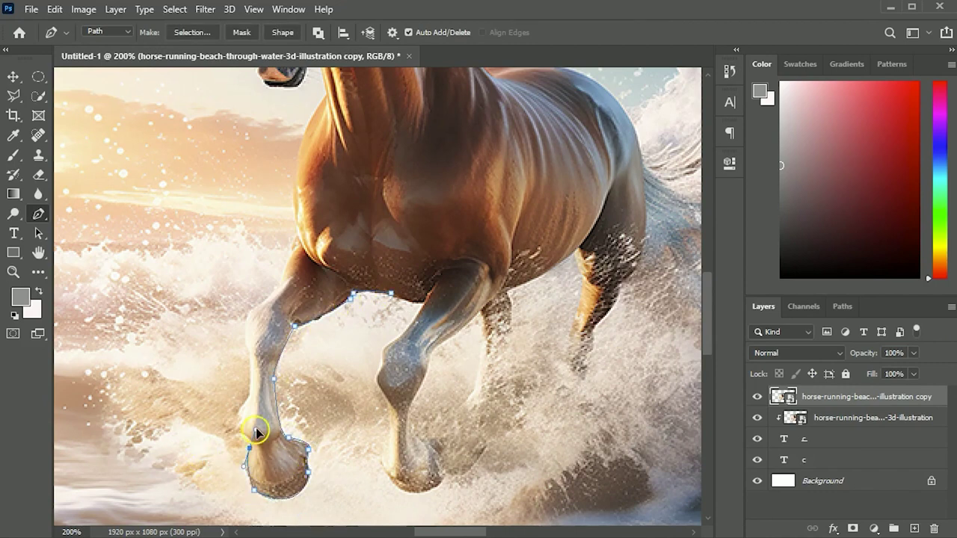
drag(249, 446, 291, 450)
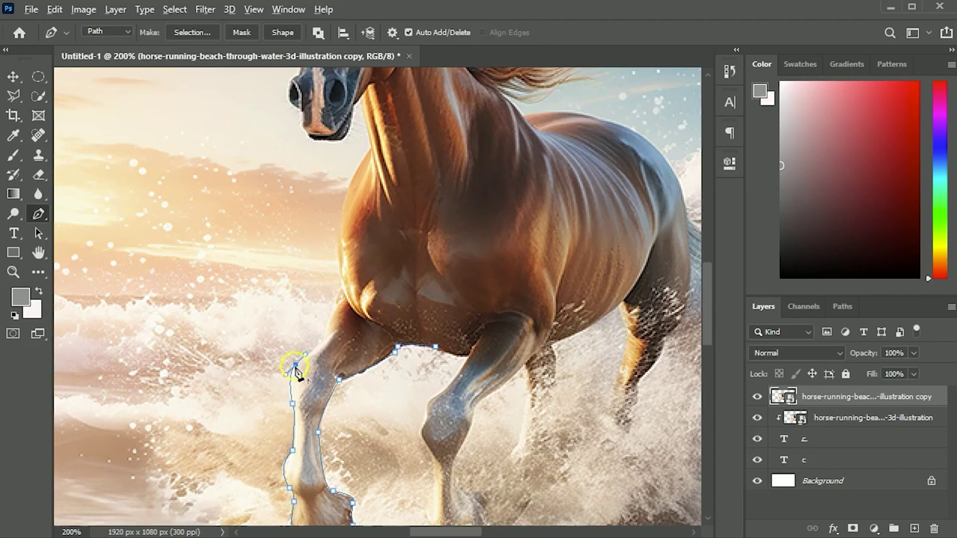
- Trace the path up the horse's forehead, around the ear and along the mane
scroll(296, 368, up, 3)
scroll(328, 372, up, 3)
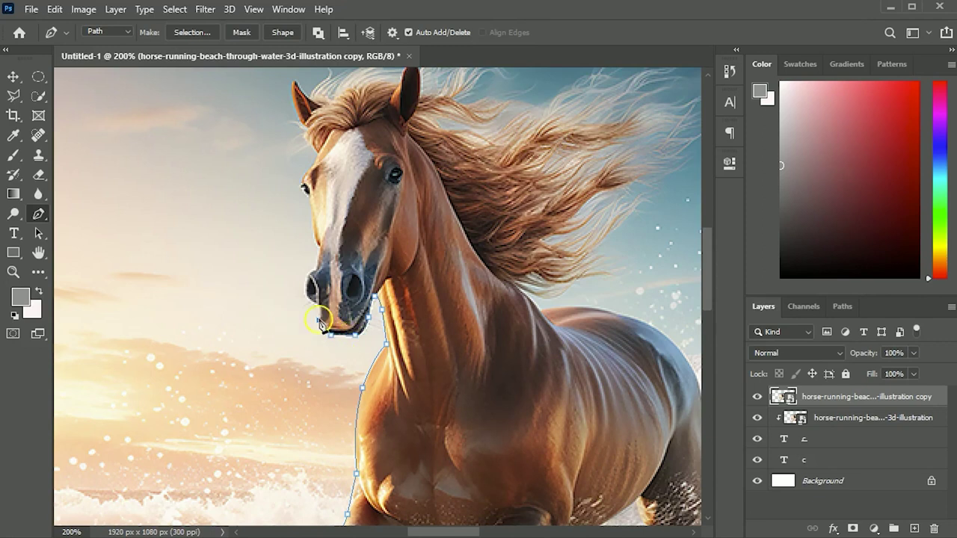
scroll(311, 276, up, 3)
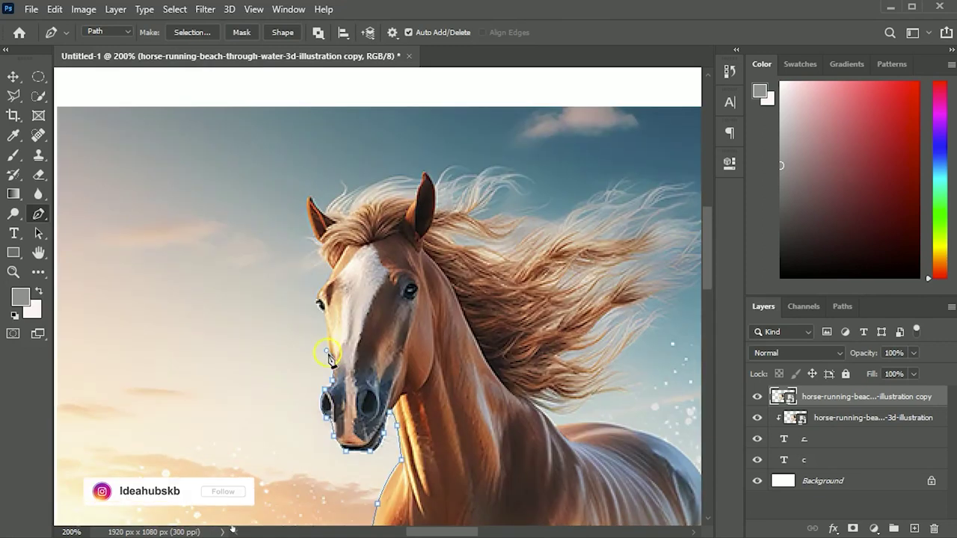
scroll(324, 352, up, 3)
click(357, 346)
click(369, 327)
scroll(358, 324, up, 3)
click(363, 400)
click(353, 347)
click(371, 361)
click(521, 321)
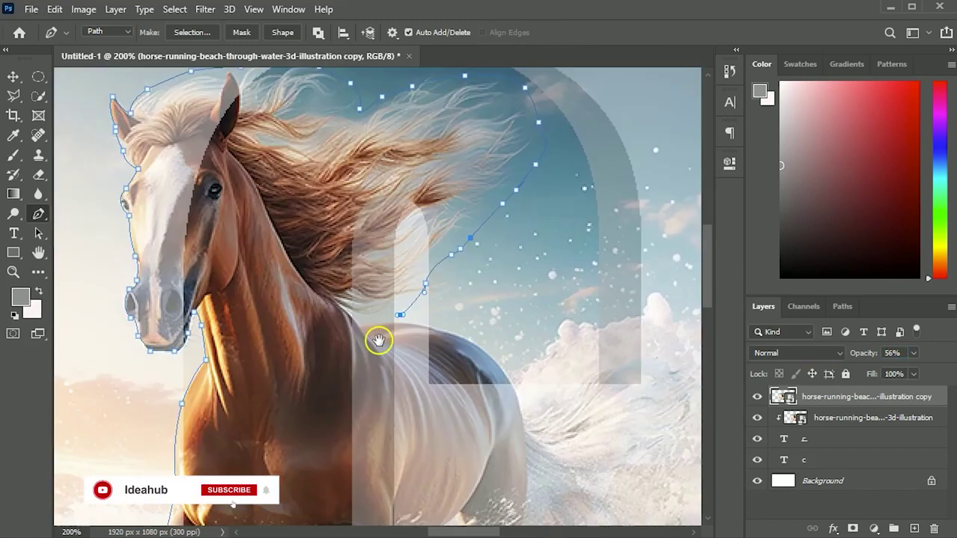
- Outline down the leg around the hoof, close the path and load it as a selection
drag(378, 340, 399, 232)
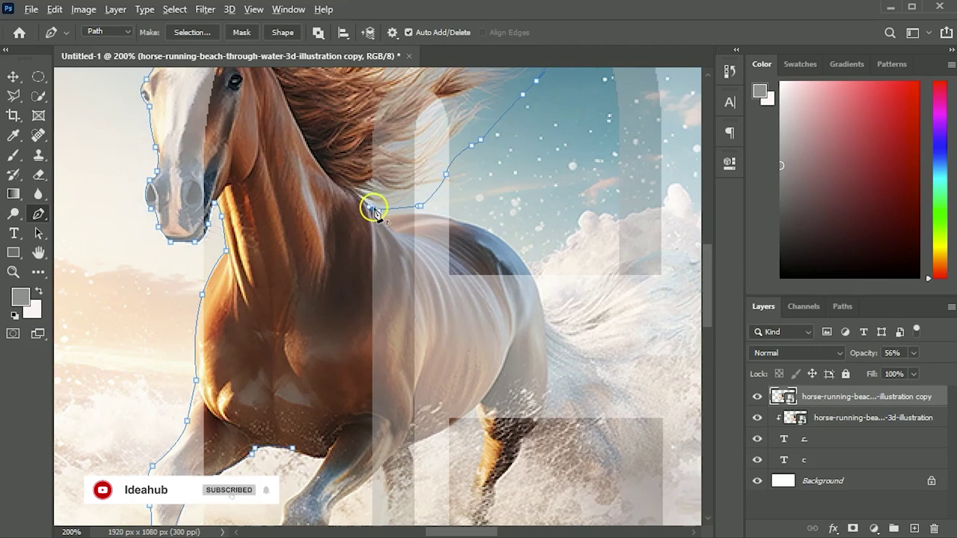
scroll(376, 211, down, 5)
scroll(386, 171, up, 3)
scroll(420, 447, down, 3)
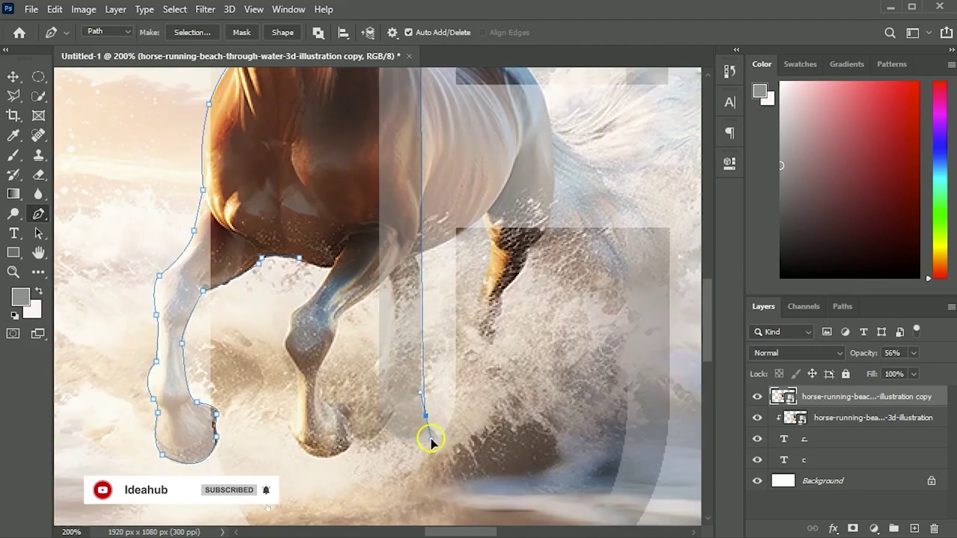
click(424, 415)
click(301, 473)
drag(252, 362, 274, 300)
click(300, 259)
key(ctrl+0)
key(ctrl+Return)
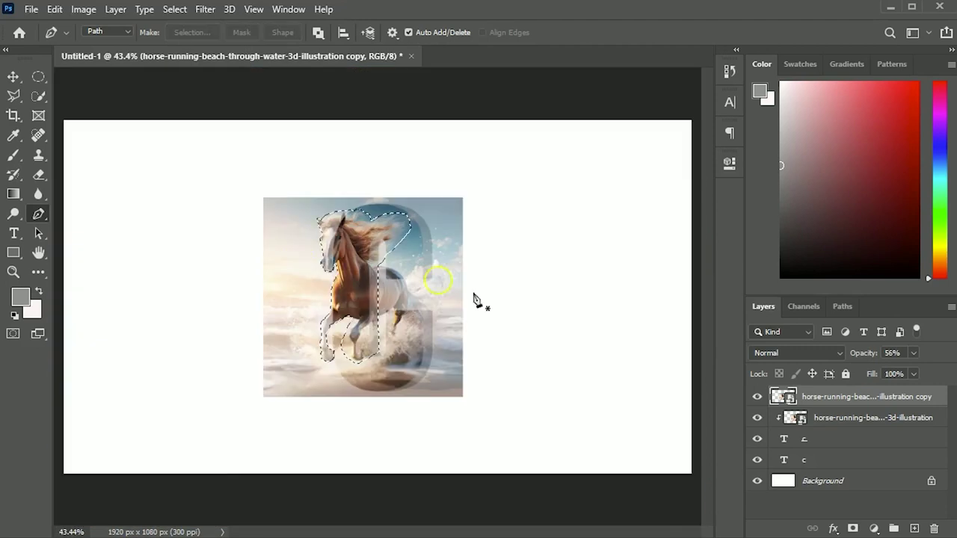
- Set the horse copy to 100% opacity and add a layer mask from the outline selection
drag(867, 353, 897, 352)
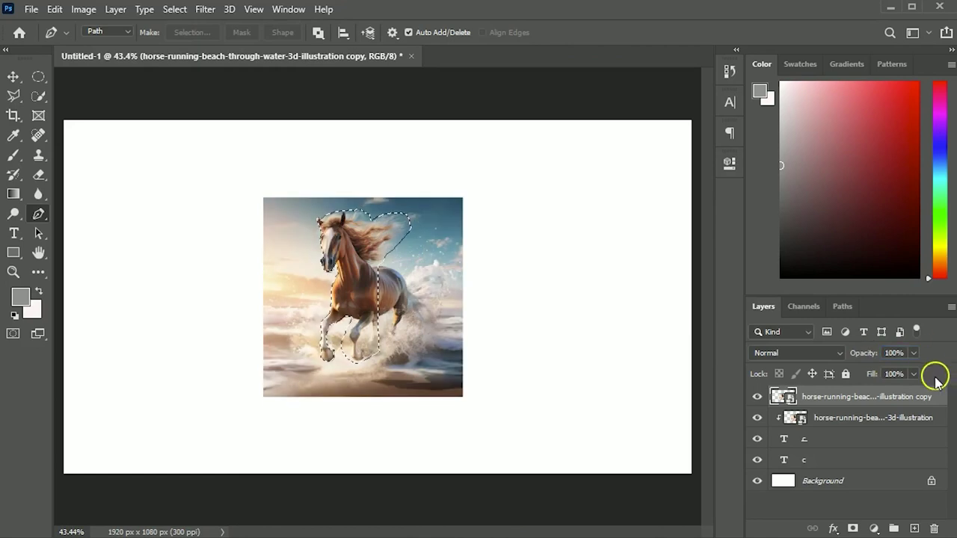
click(853, 529)
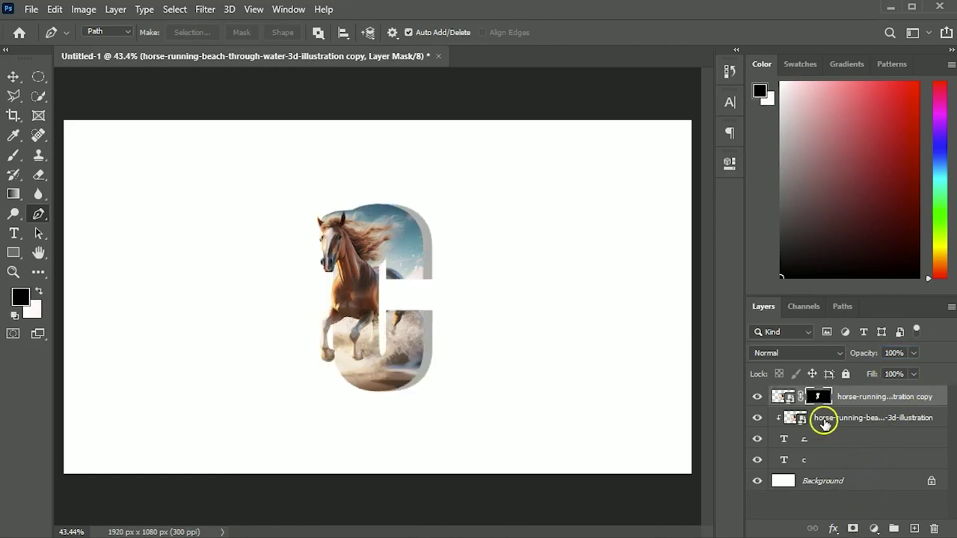
key(ctrl+plus)
key(ctrl+plus)
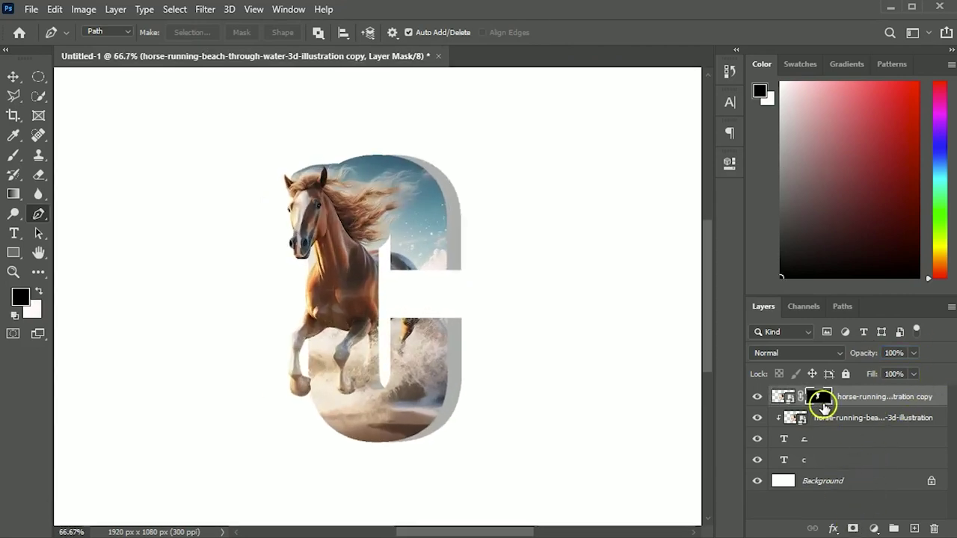
drag(331, 325, 329, 358)
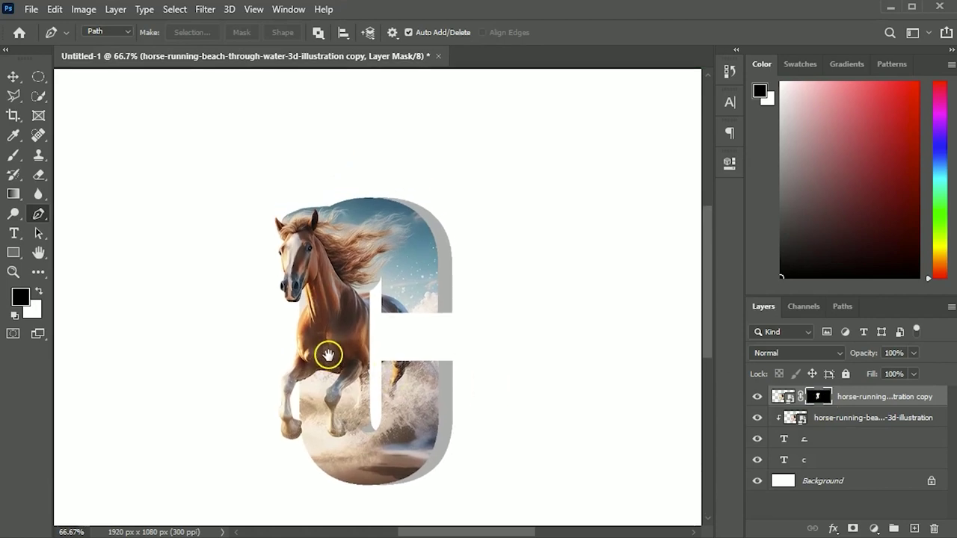
right_click(820, 397)
- In Select and Mask, brush-refine the ears, mane and C's top edge, outputting to Selection
click(859, 506)
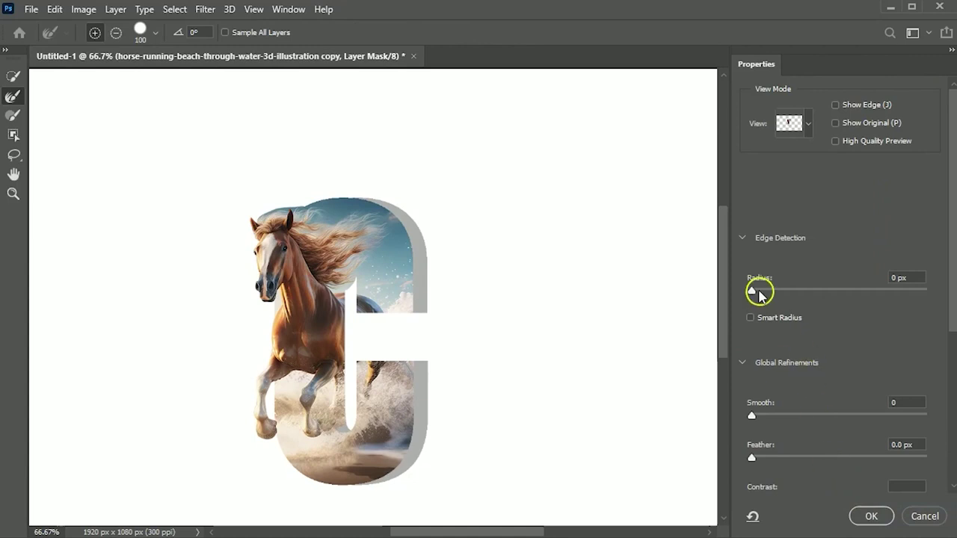
mouse_move(298, 206)
mouse_down()
mouse_move(274, 209)
mouse_move(274, 197)
mouse_move(305, 205)
mouse_up()
mouse_move(340, 305)
mouse_down()
mouse_move(352, 257)
mouse_move(352, 273)
mouse_move(348, 220)
mouse_move(340, 260)
mouse_move(363, 242)
mouse_move(273, 187)
mouse_move(346, 175)
mouse_up()
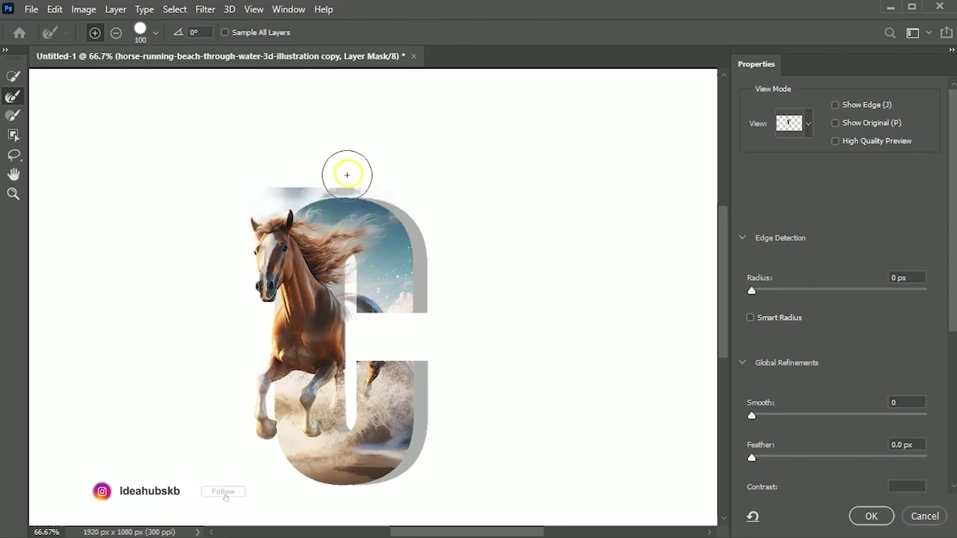
mouse_move(282, 198)
mouse_down()
mouse_move(299, 187)
mouse_move(363, 183)
mouse_move(274, 204)
mouse_move(421, 241)
mouse_up()
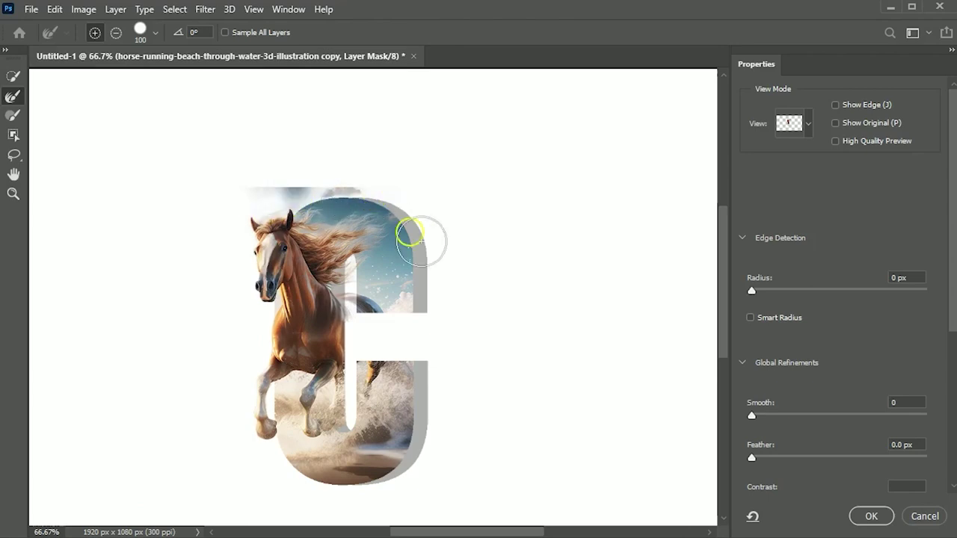
scroll(863, 471, down, 3)
scroll(863, 482, down, 3)
click(854, 447)
click(852, 459)
click(871, 515)
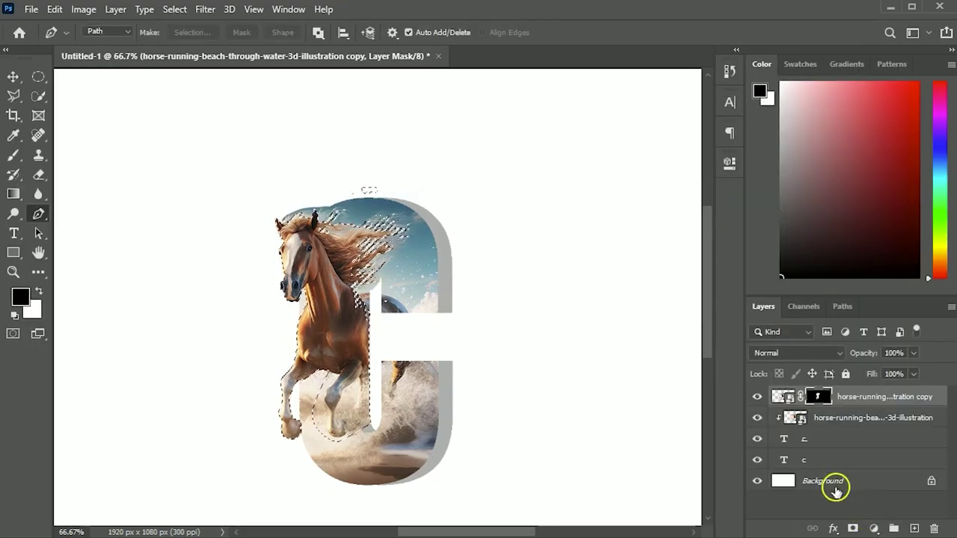
- Invert the refined selection, fill the mask outside the horse with black, swap colours and deselect
key(ctrl+shift+i)
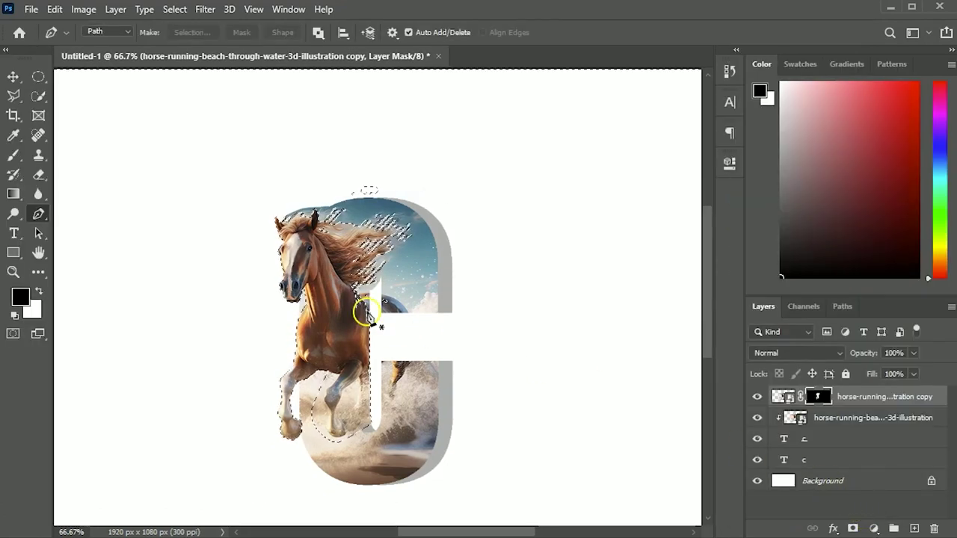
key(ctrl+BackSpace)
key(alt+BackSpace)
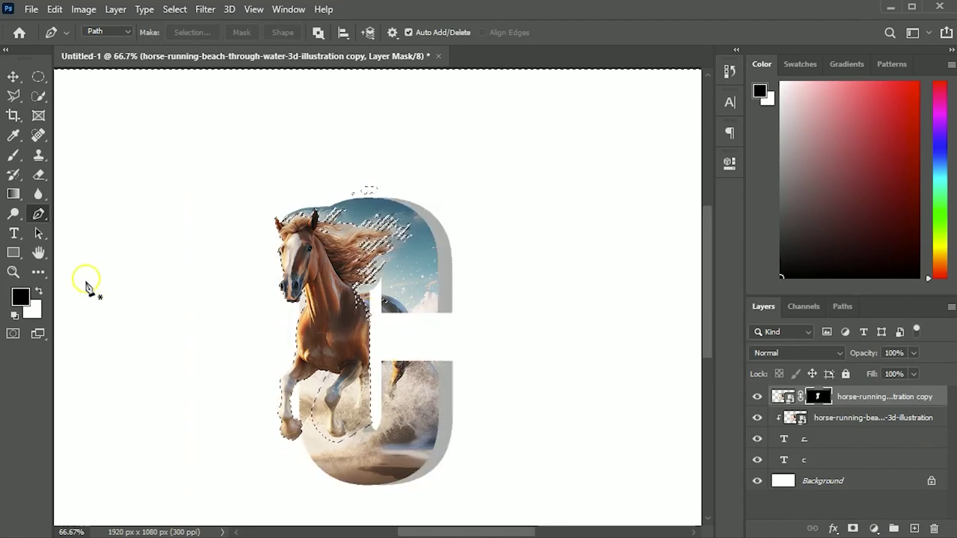
click(39, 292)
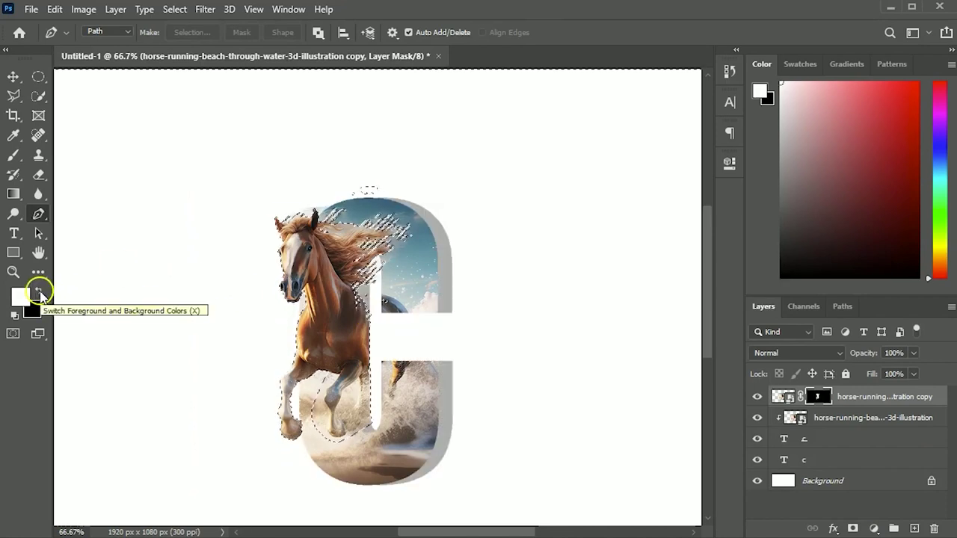
key(ctrl+d)
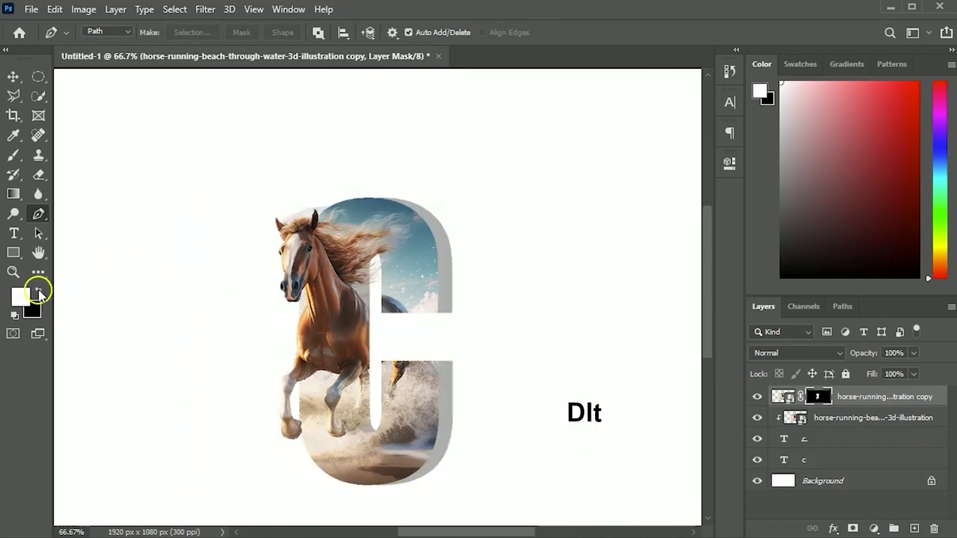
scroll(401, 158, up, 3)
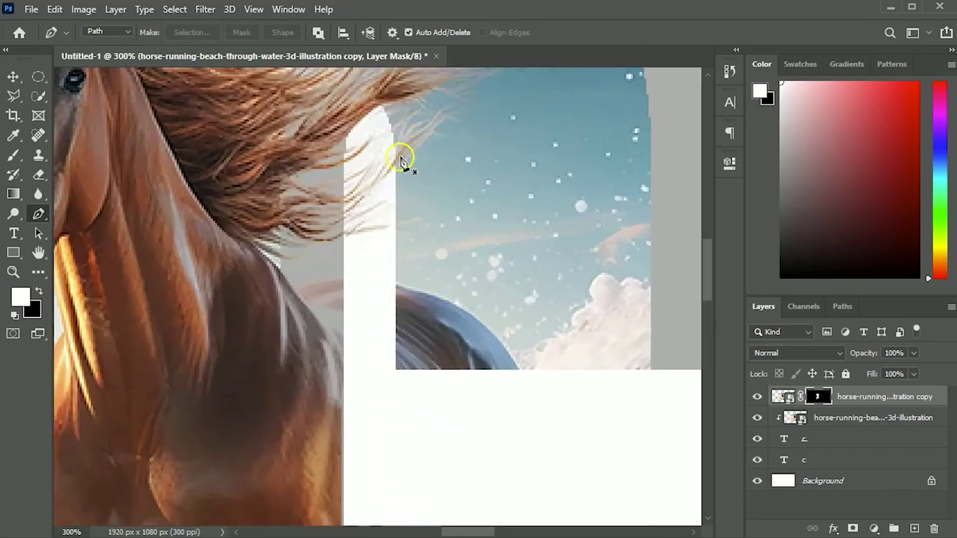
drag(215, 364, 322, 423)
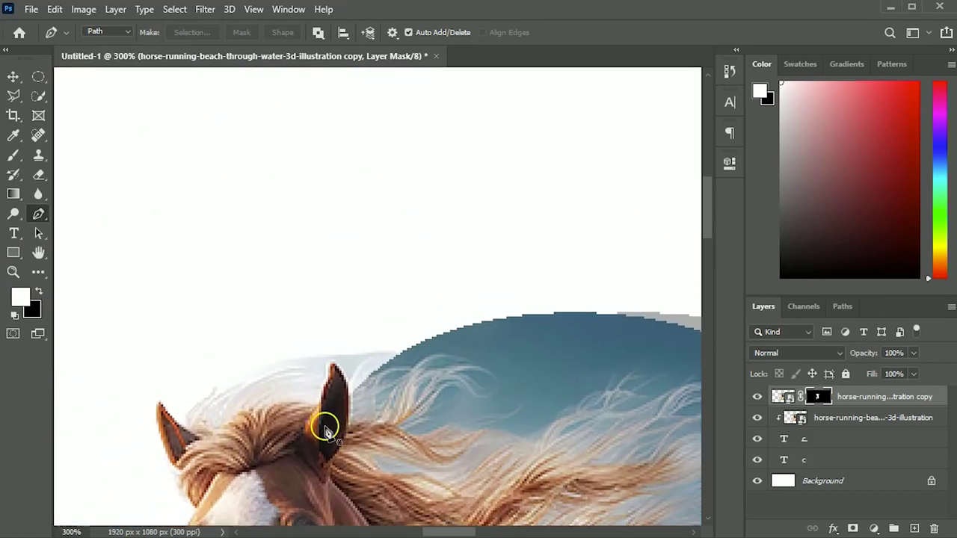
click(399, 351)
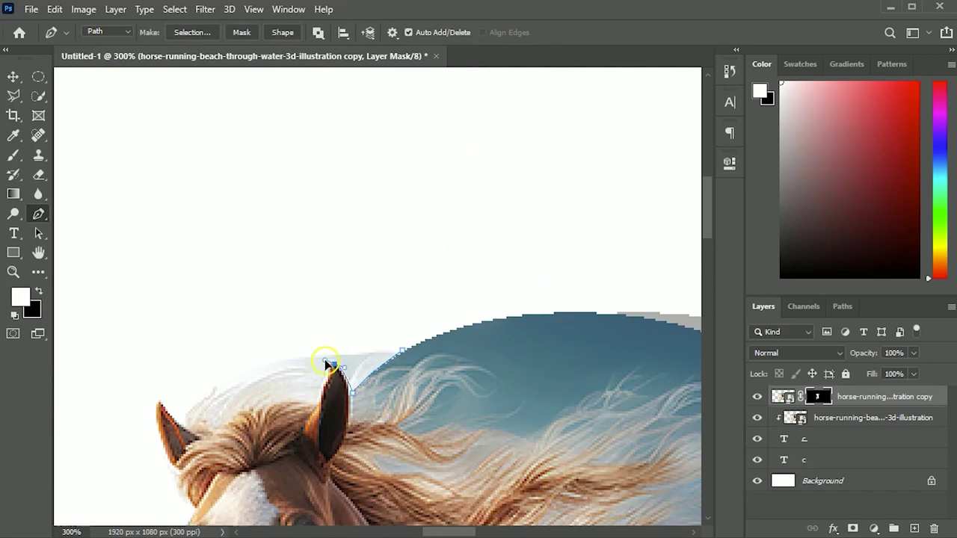
key(v)
key(ctrl+0)
click(390, 495)
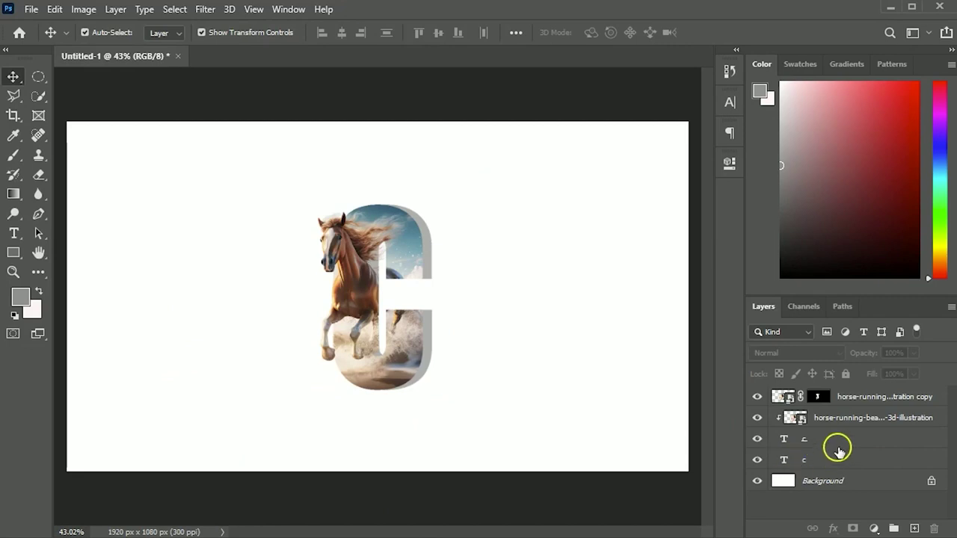
- Duplicate the horse layer, clip the copy to the lower grey C, and add a Levels adjustment
click(874, 423)
key(ctrl+j)
mouse_move(872, 423)
mouse_down()
mouse_move(822, 433)
mouse_move(791, 469)
mouse_up()
click(860, 481)
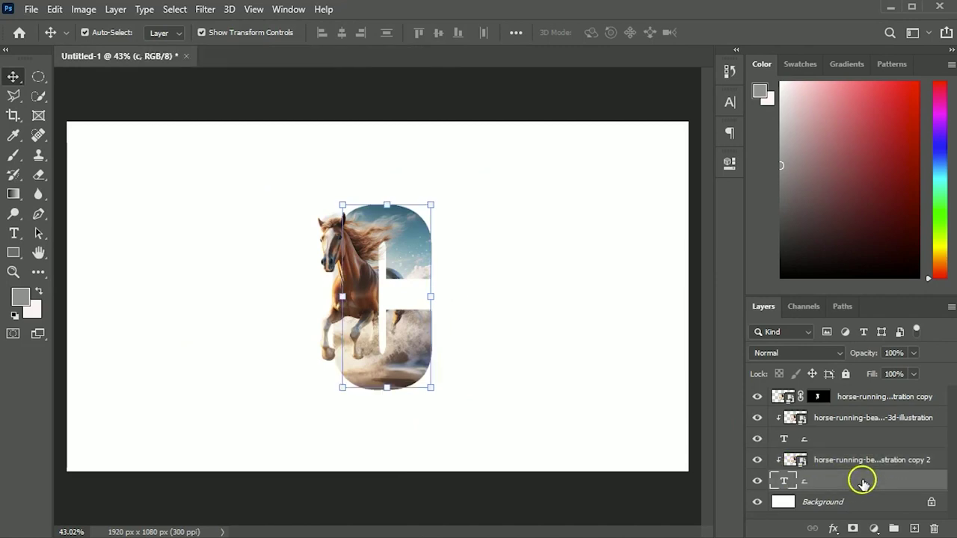
click(874, 528)
click(863, 318)
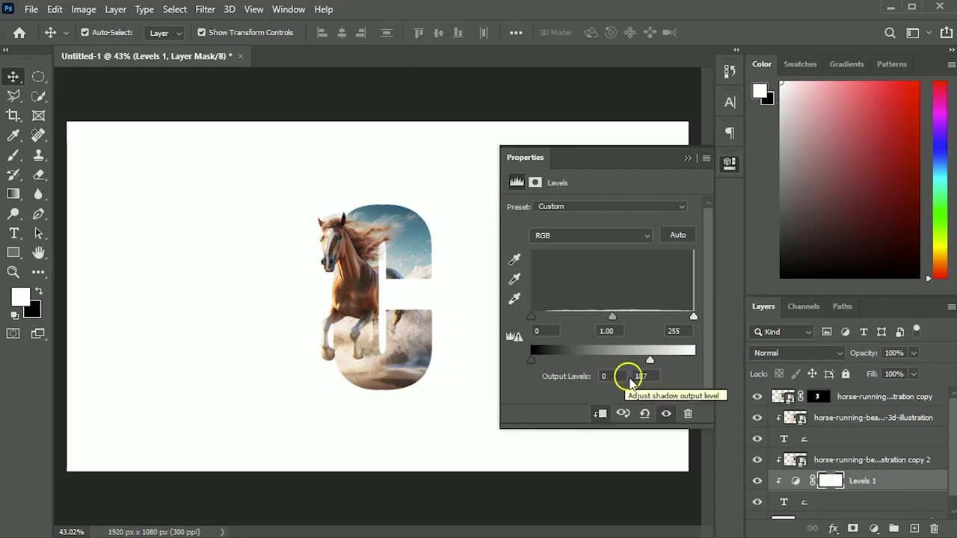
- Place Levels 1 above horse copy 2 with input 30/0.26 and output white 168
drag(886, 480, 886, 455)
mouse_move(647, 362)
mouse_down()
mouse_move(581, 362)
mouse_move(630, 357)
mouse_up()
mouse_move(612, 316)
mouse_down()
mouse_move(587, 316)
mouse_move(602, 316)
mouse_up()
drag(531, 316, 555, 315)
mouse_move(615, 318)
mouse_down()
mouse_move(636, 278)
mouse_move(667, 317)
mouse_up()
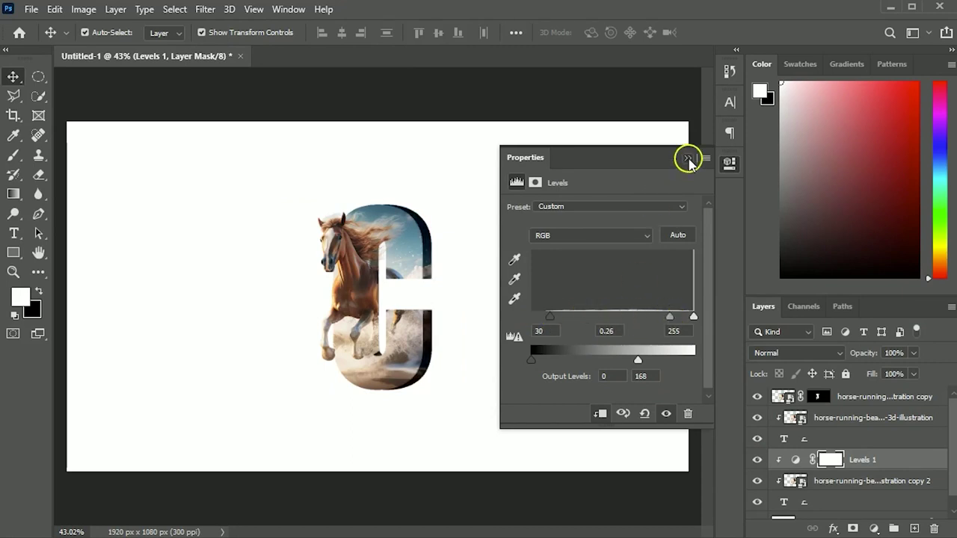
click(689, 160)
key(b)
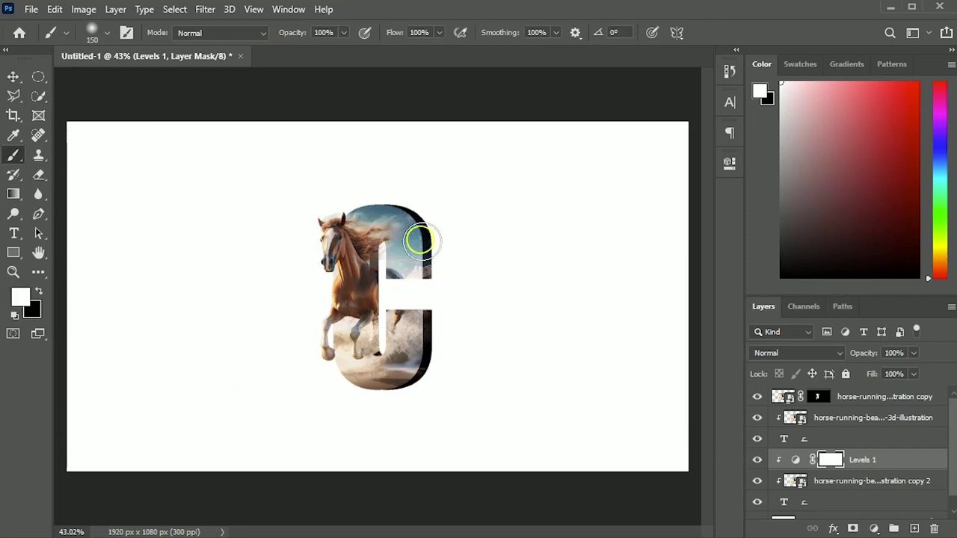
- Paint black at 60% opacity on the Levels mask to ease darkening at the C's top and lower right
click(39, 293)
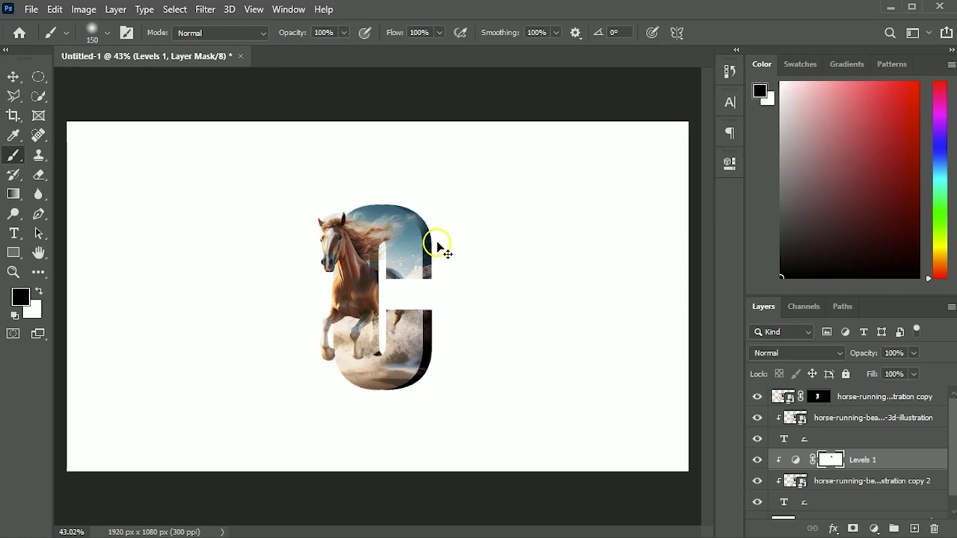
key(ctrl+plus)
key(ctrl+plus)
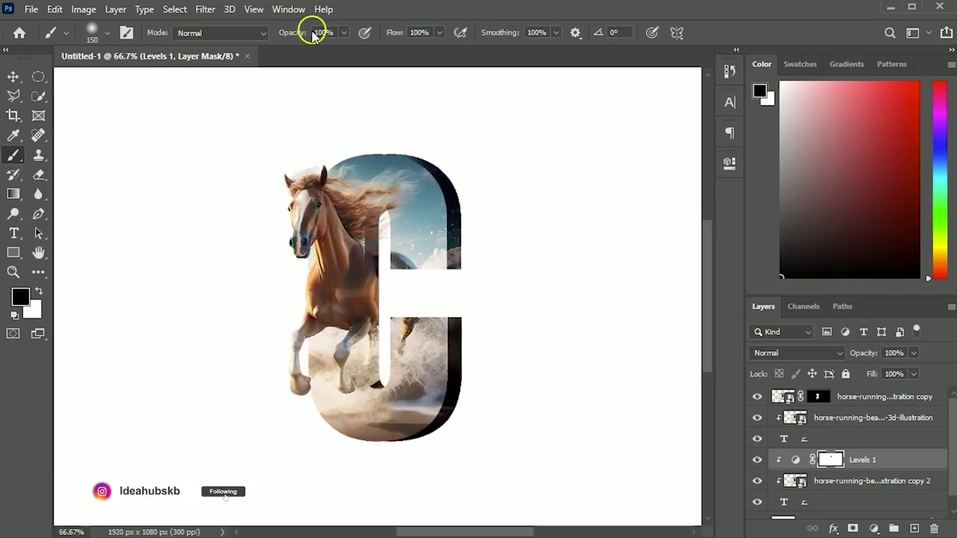
text(60)
mouse_move(427, 160)
mouse_down()
mouse_move(459, 273)
mouse_move(449, 190)
mouse_up()
mouse_move(483, 348)
mouse_down()
mouse_move(451, 343)
mouse_move(444, 427)
mouse_move(406, 448)
mouse_up()
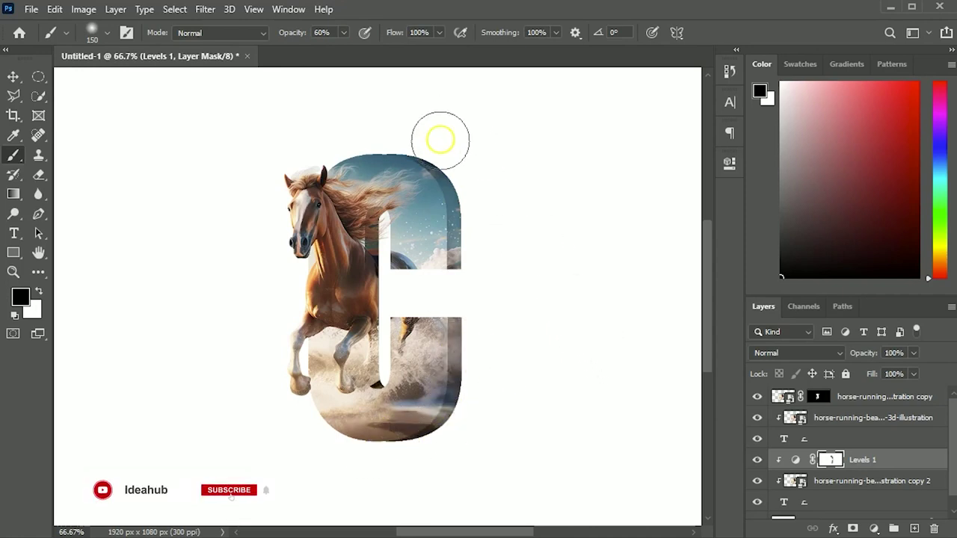
- Fit the whole canvas in the window and deselect the layer
key(v)
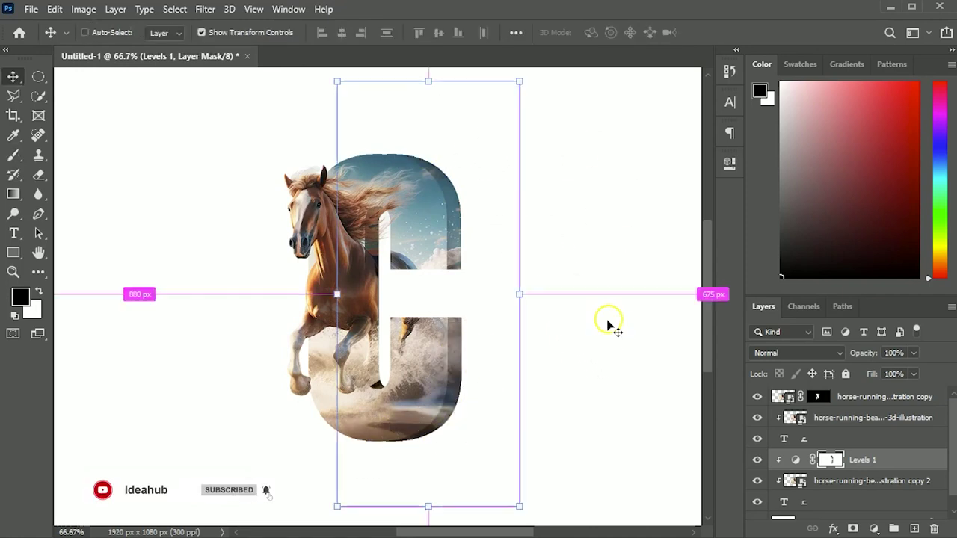
key(ctrl+0)
click(565, 474)
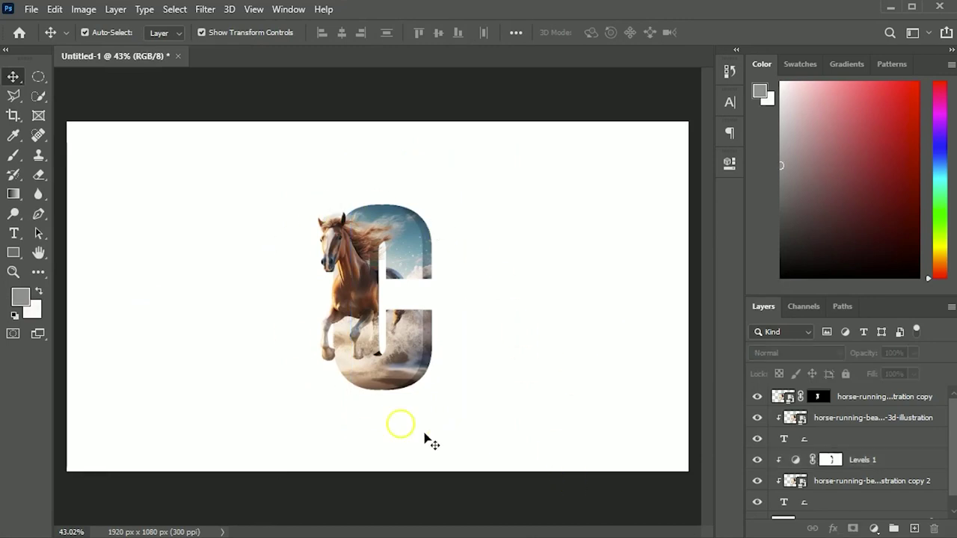
- Try a gradient fill layer in the wrong position, inspect its options, then cancel it
scroll(852, 436, down, 1)
click(874, 528)
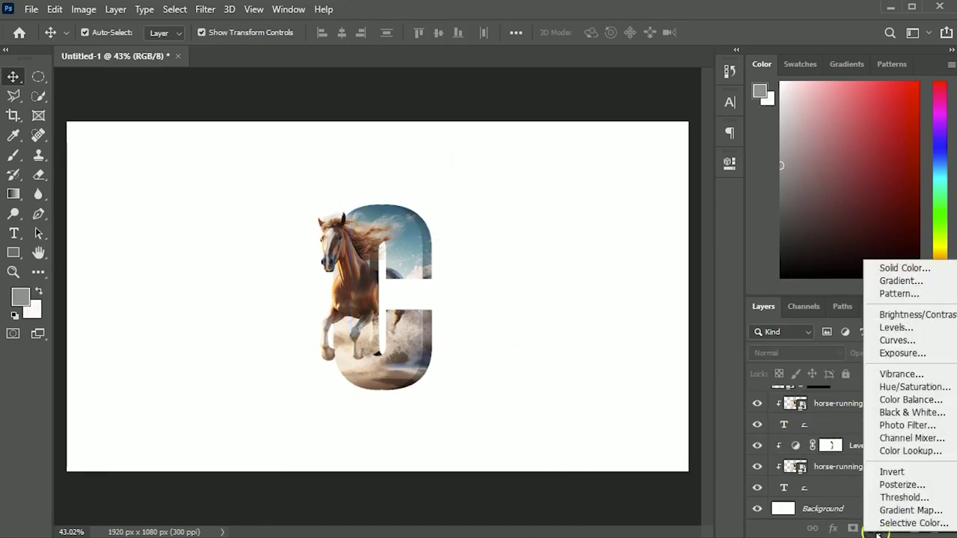
click(897, 287)
click(707, 176)
click(707, 177)
click(716, 156)
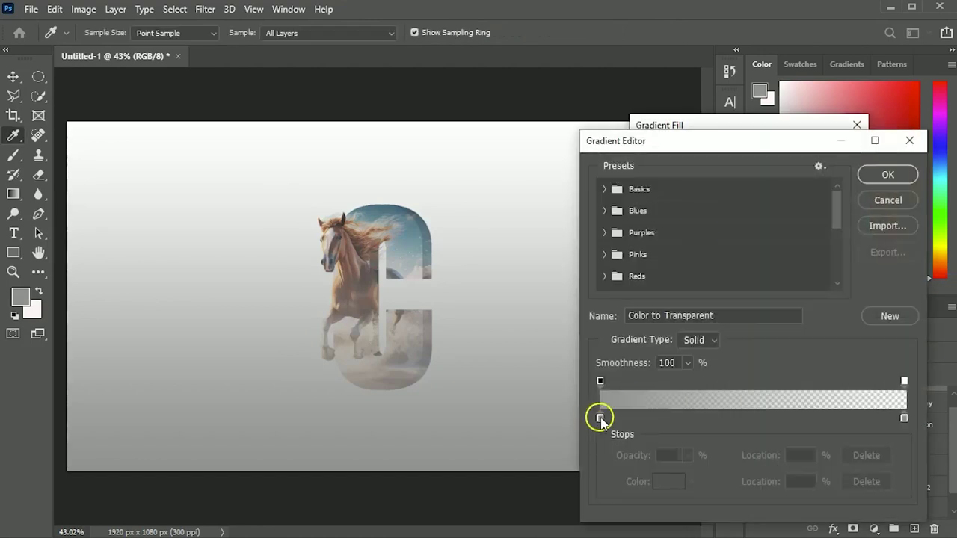
click(887, 174)
click(835, 179)
- Add a Gradient Fill layer above the Background layer and bring up its Gradient Editor
scroll(822, 459, down, 1)
click(865, 508)
click(873, 529)
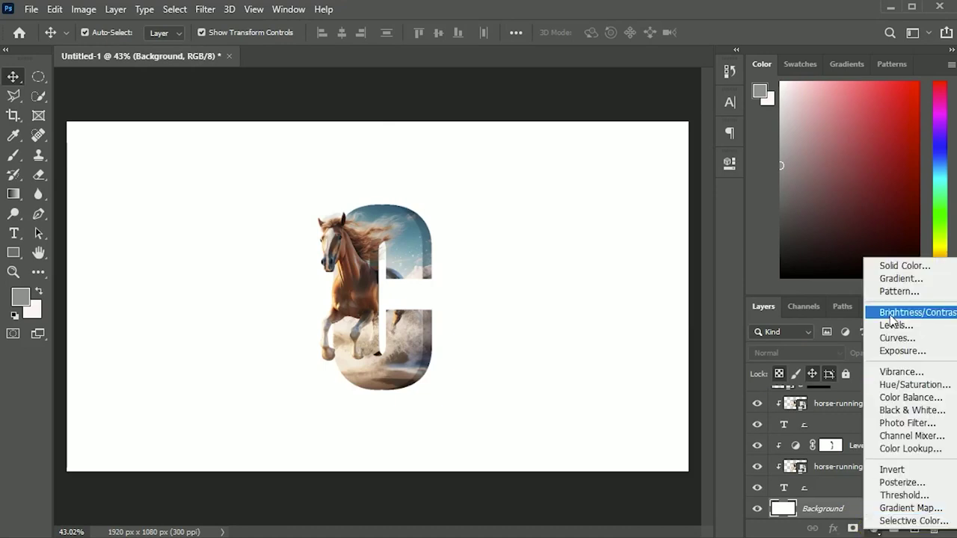
click(899, 278)
click(723, 155)
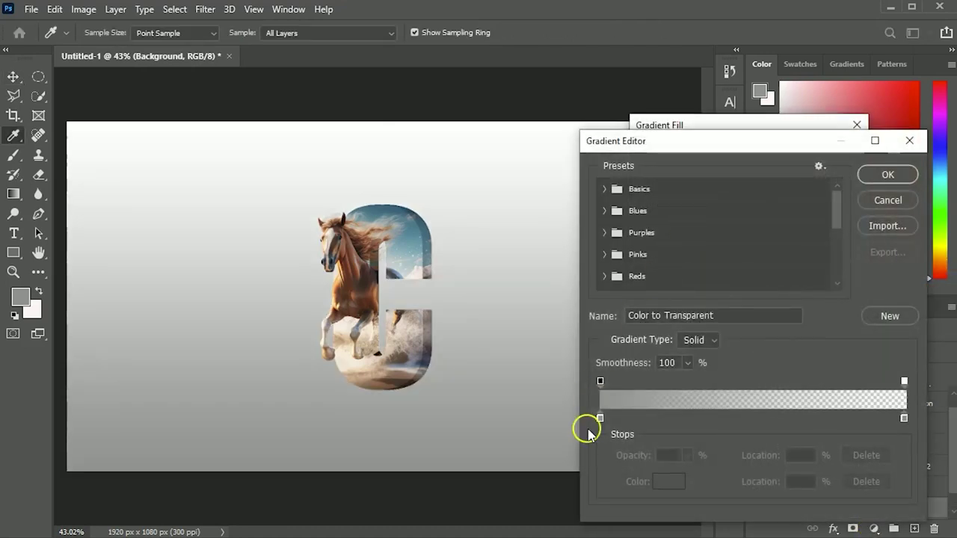
- Set the gradient's left colour stop to a light cream sampled from the horse image
click(599, 418)
click(668, 481)
click(385, 385)
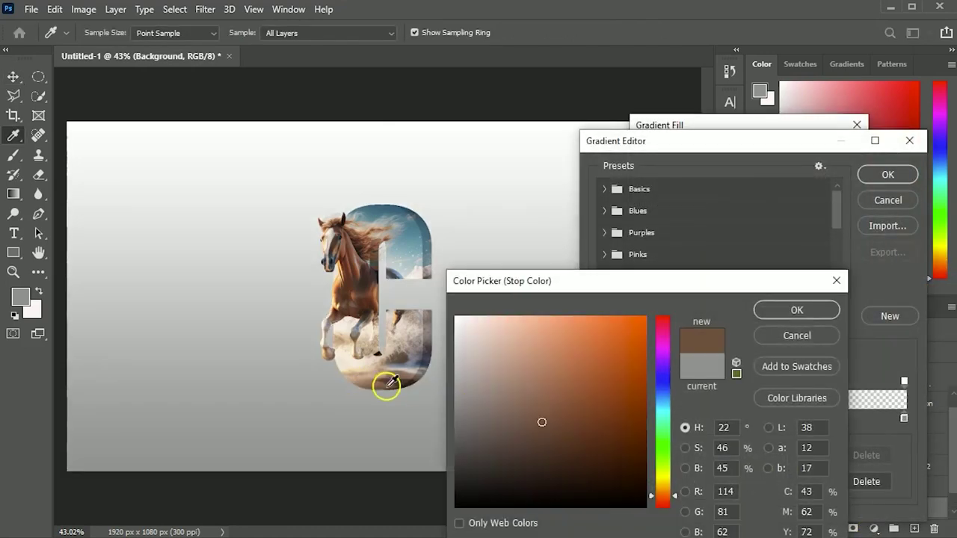
click(348, 359)
click(792, 310)
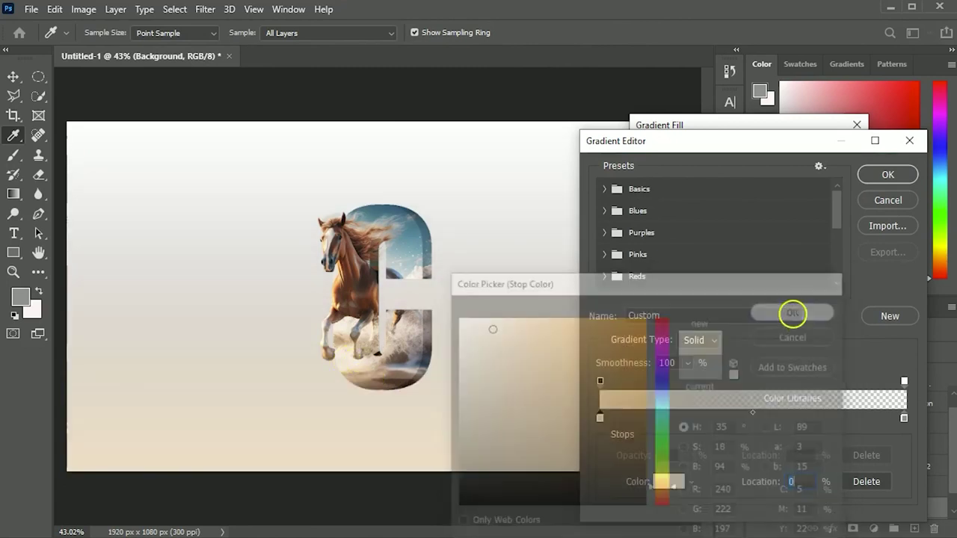
- Try several sampled tan, blue and brown colours for the right stop, then discard them
click(904, 418)
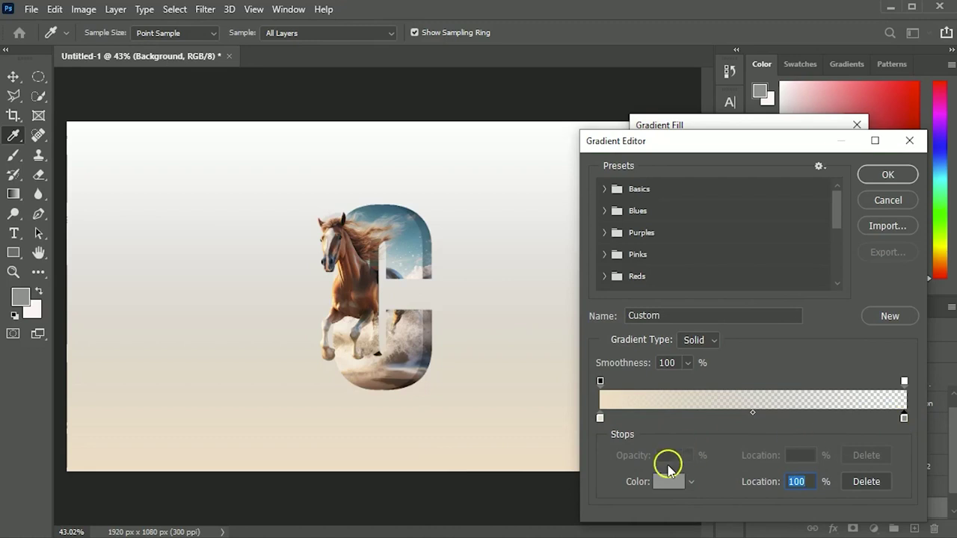
click(668, 481)
click(379, 441)
click(381, 381)
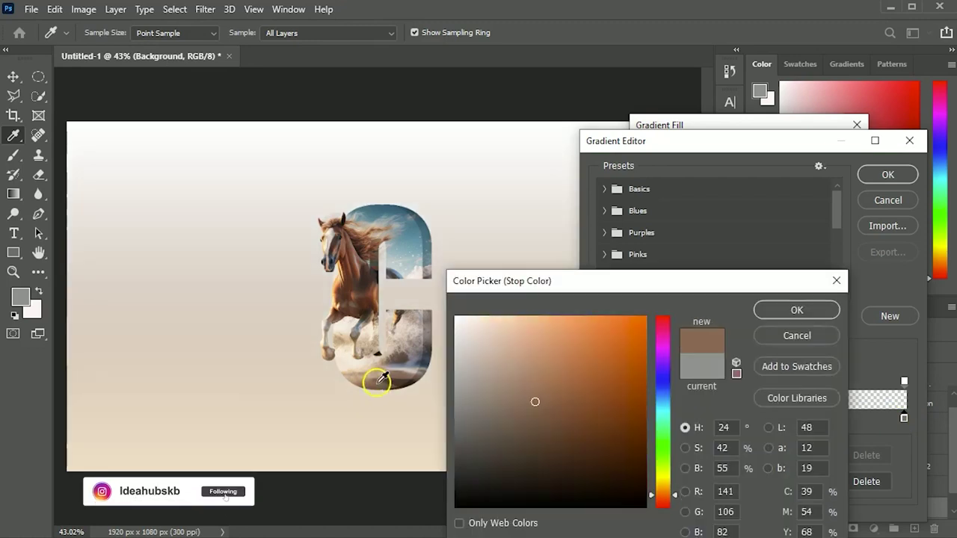
click(388, 378)
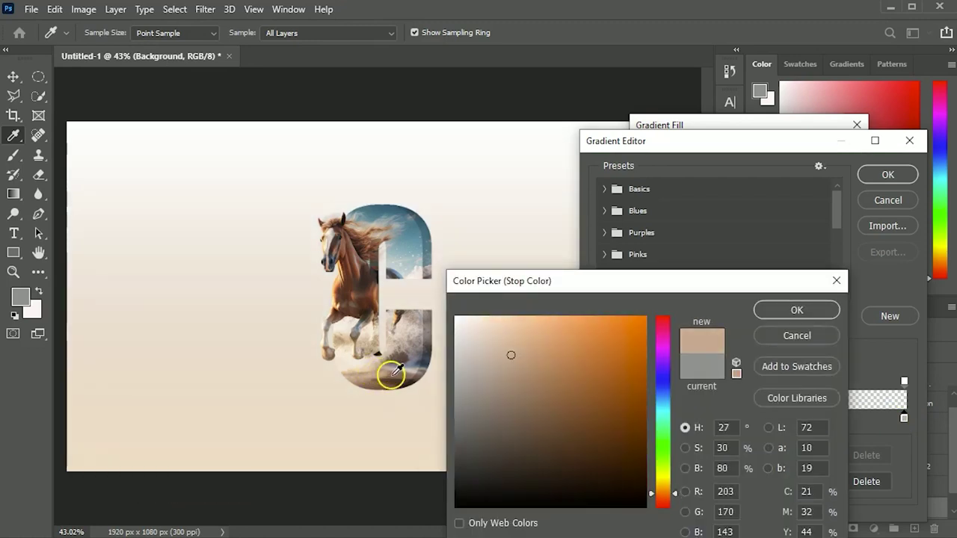
drag(411, 257, 415, 228)
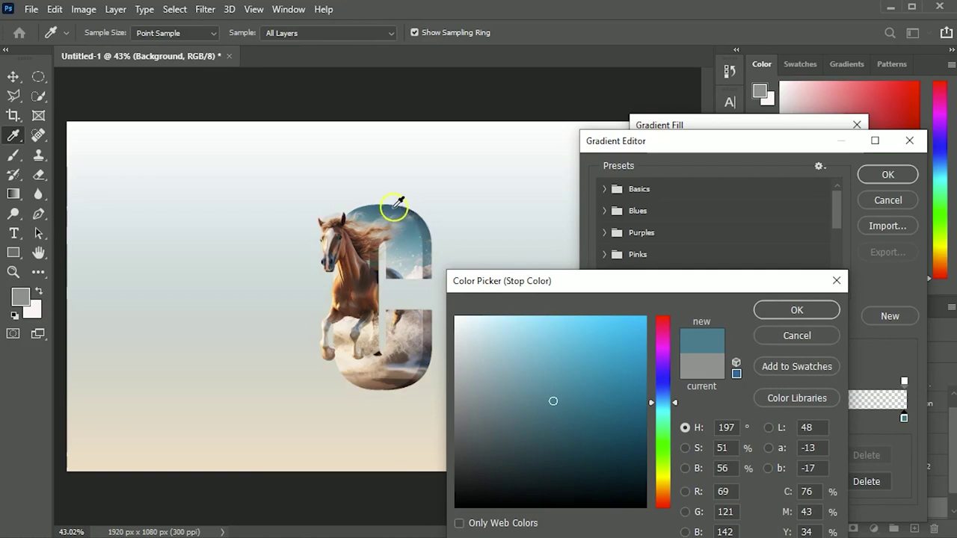
mouse_move(382, 381)
mouse_down()
mouse_move(401, 384)
mouse_move(395, 374)
mouse_up()
click(382, 379)
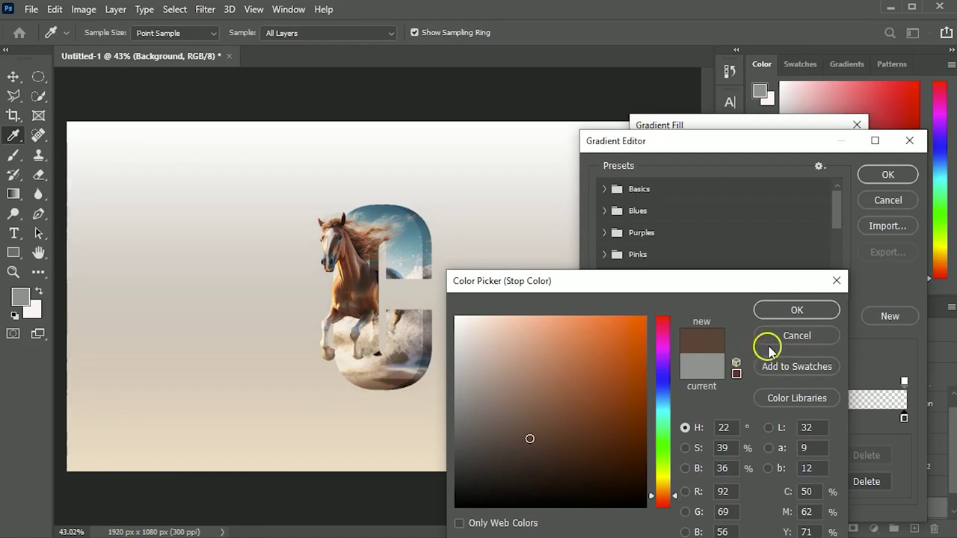
click(770, 343)
- Give the right stop 100% opacity and a sandy tan, reverse the gradient, and apply the fill
click(903, 381)
text(00)
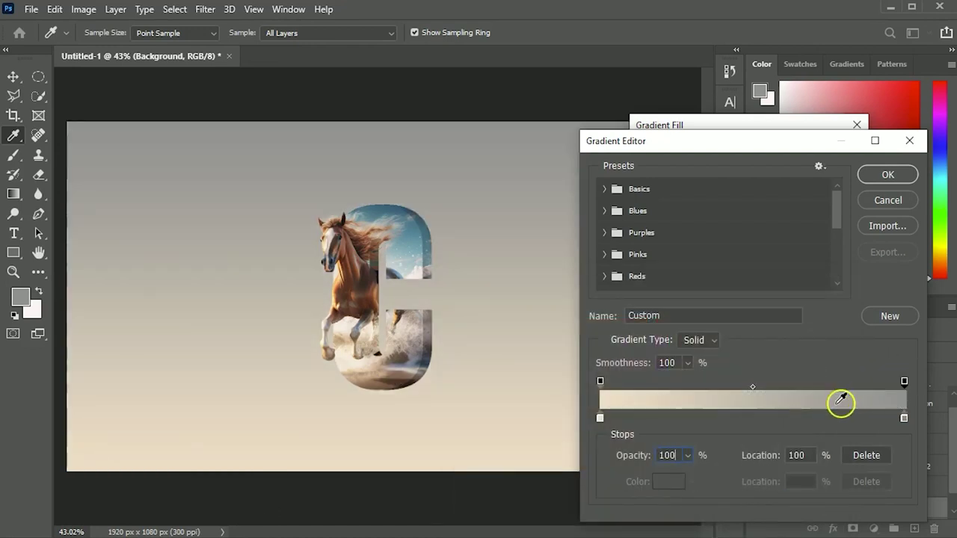
click(904, 418)
click(671, 482)
mouse_move(371, 375)
mouse_down()
mouse_move(376, 381)
mouse_move(359, 381)
mouse_up()
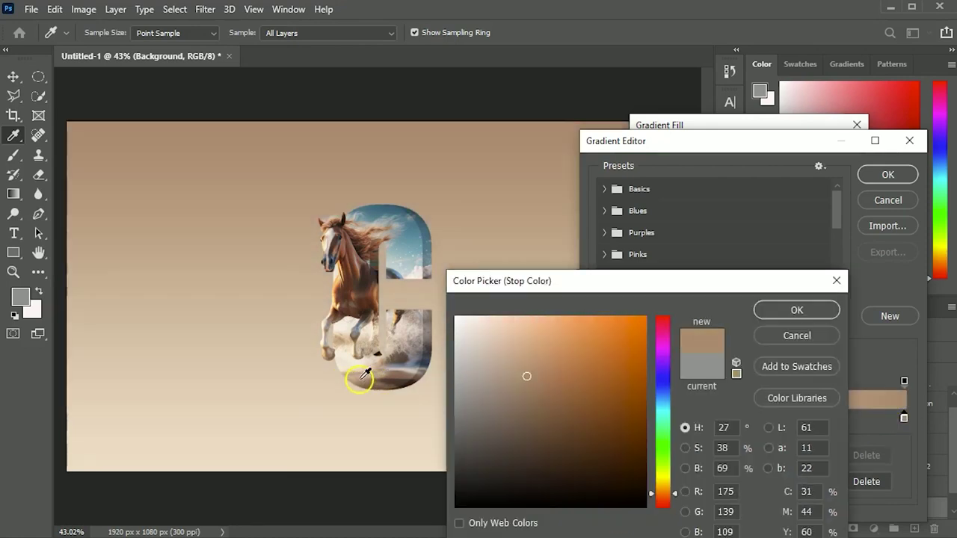
click(796, 311)
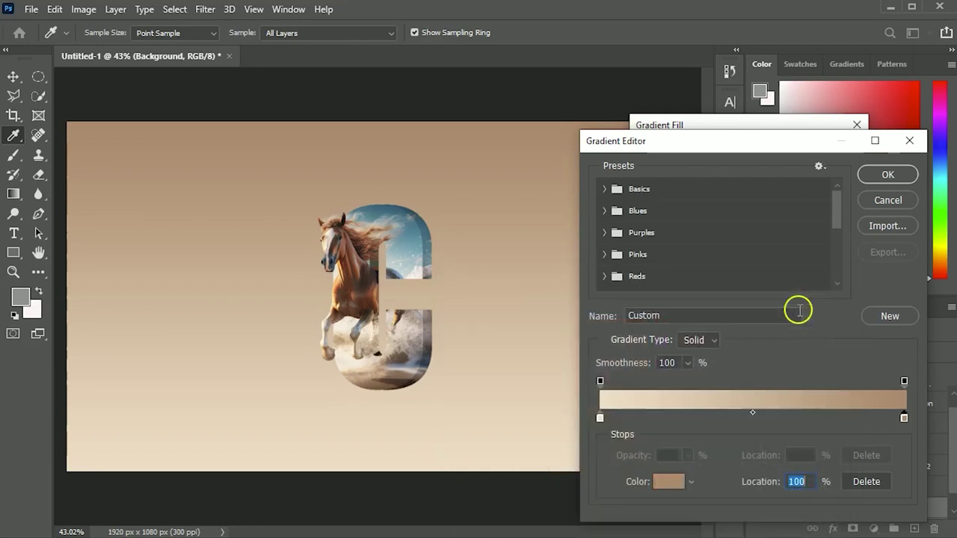
click(887, 174)
click(686, 253)
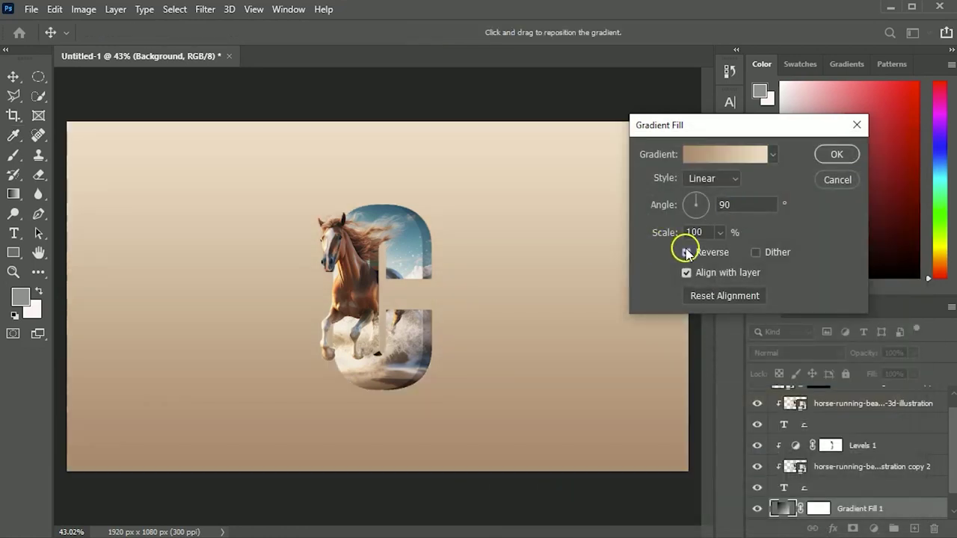
click(829, 154)
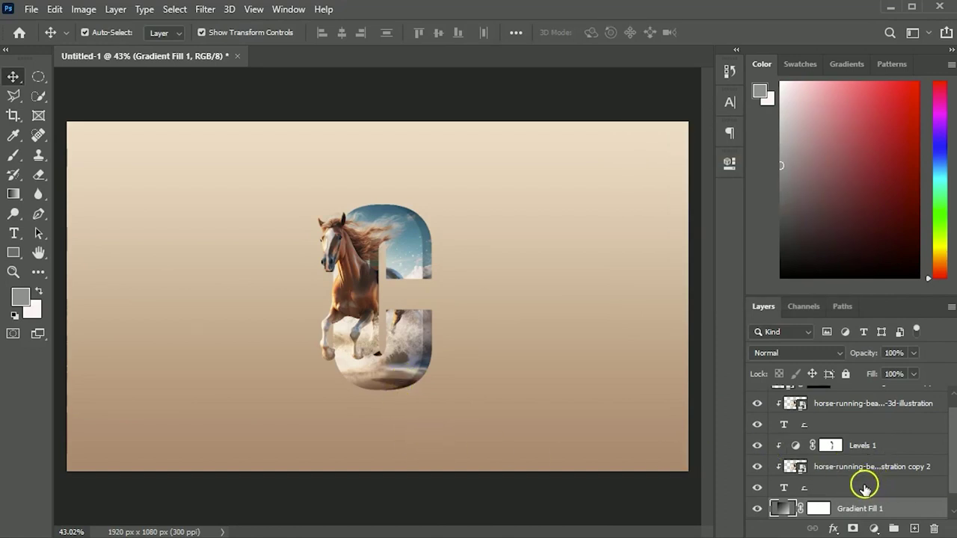
- Select all the letter and horse layers in the Layers panel
click(865, 487)
scroll(857, 484, up, 1)
click(856, 396)
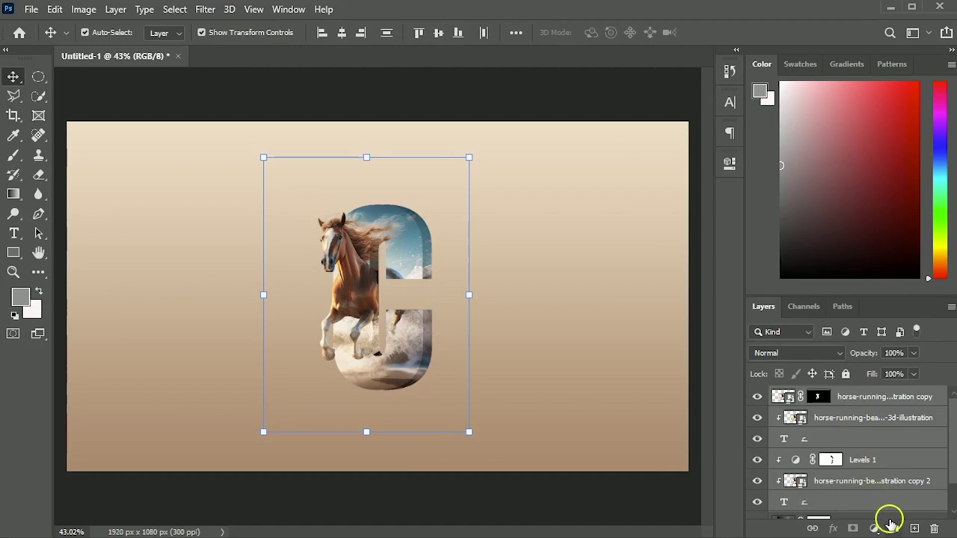
- Group the letter and horse layers, duplicate the group, and convert the copy to a smart object
click(893, 526)
key(ctrl+j)
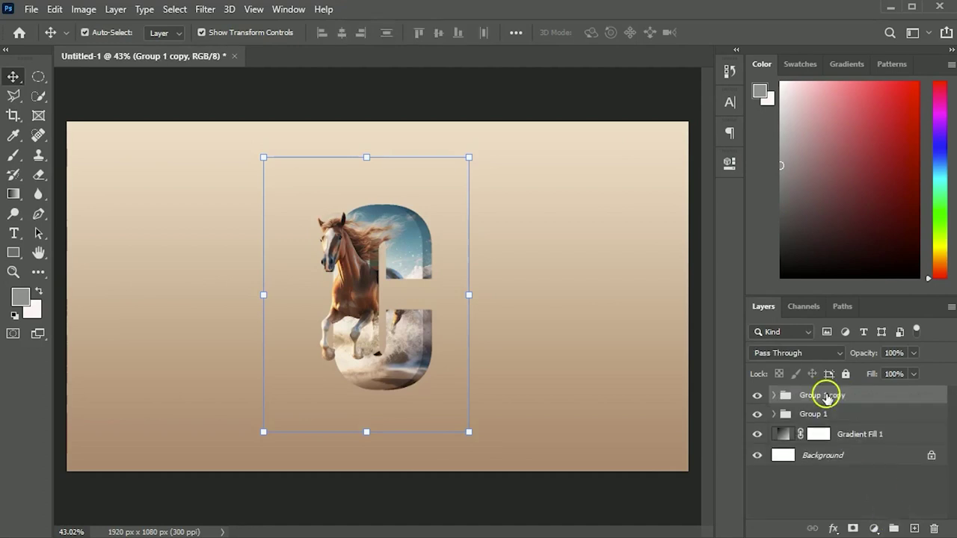
right_click(820, 398)
click(807, 179)
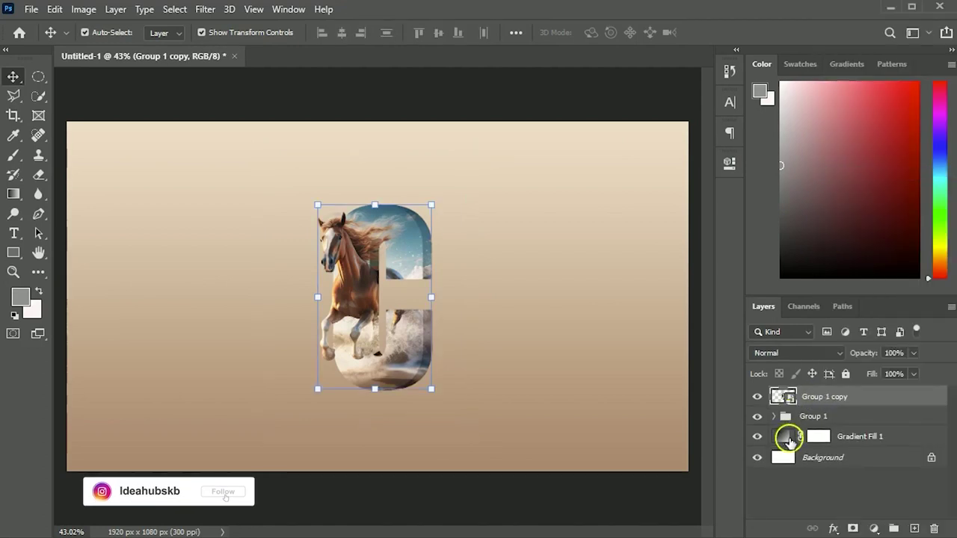
- Flip the copy vertically and place it just below the letter as a reflection
key(ctrl+t)
right_click(344, 282)
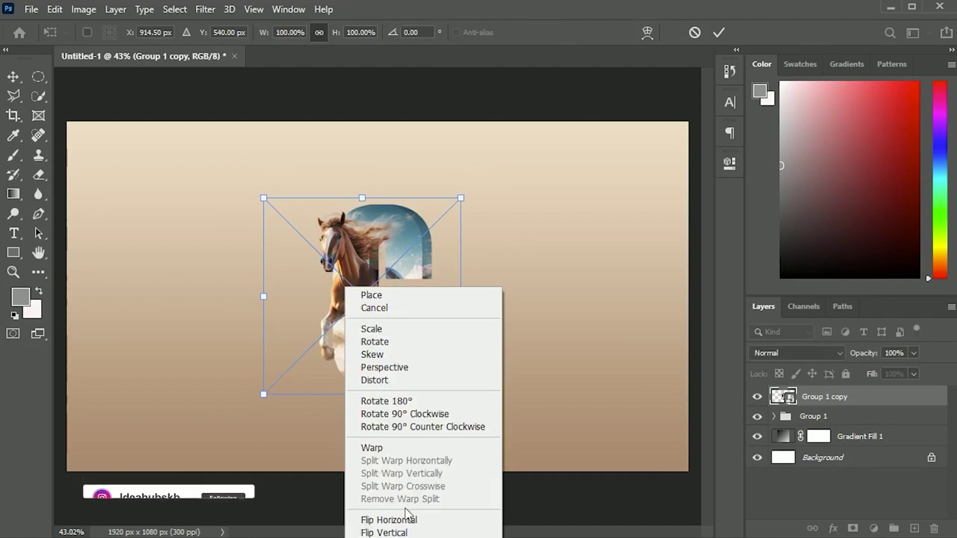
click(367, 530)
drag(363, 269, 347, 461)
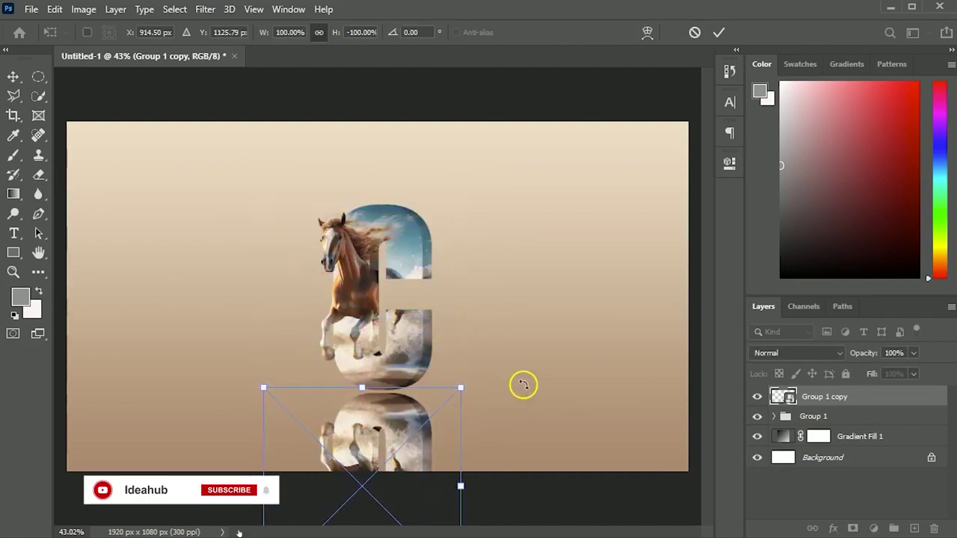
key(Up)
key(Return)
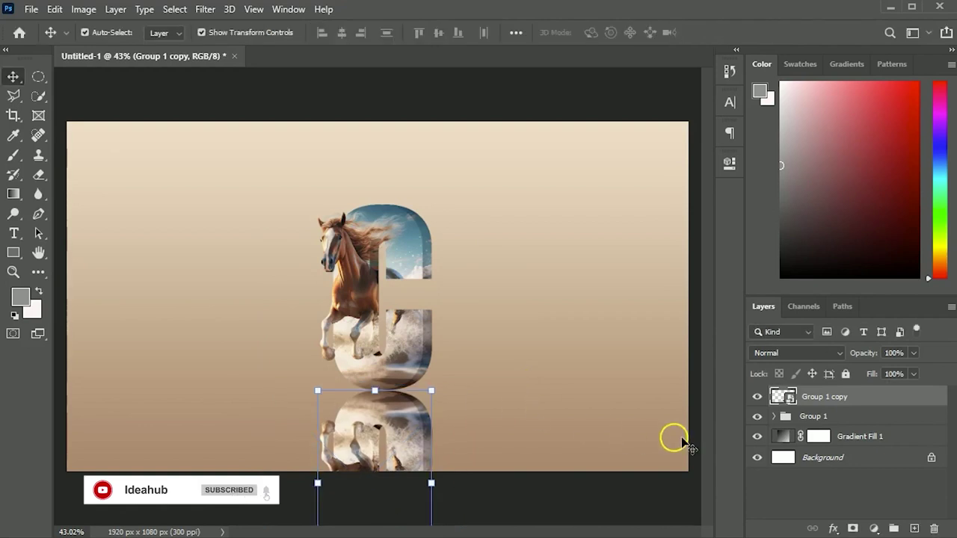
- Mask the reflection, paint out its lower part with a 400 px brush, and set opacity to 34%
click(852, 529)
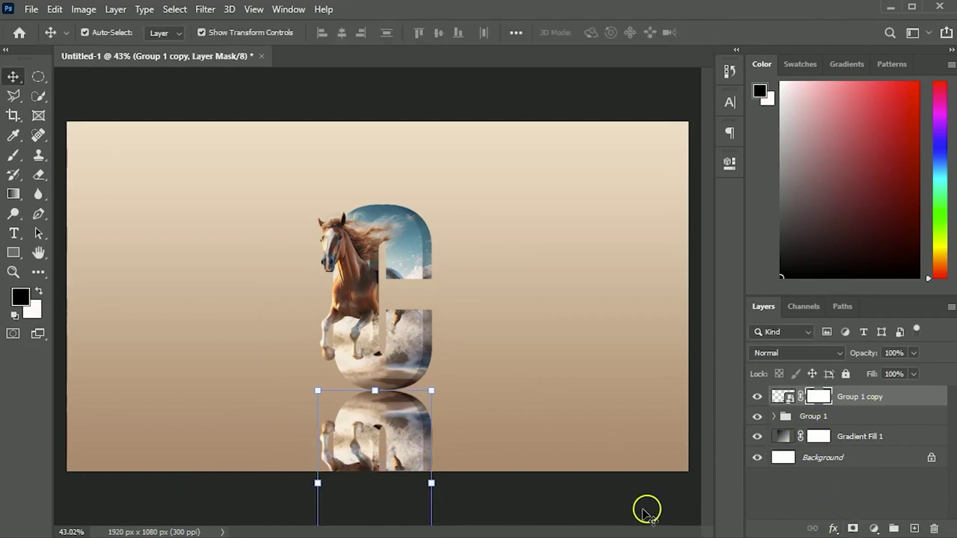
key(b)
click(319, 32)
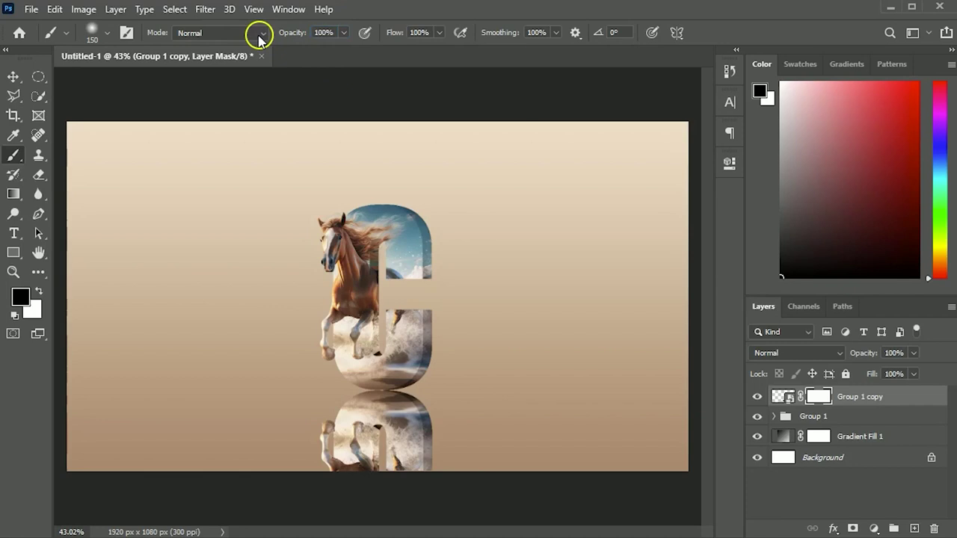
key(bracketright)
key(bracketright)
key(bracketright)
mouse_move(282, 487)
mouse_down()
mouse_move(247, 474)
mouse_move(522, 482)
mouse_up()
mouse_move(117, 479)
mouse_down()
mouse_move(301, 458)
mouse_move(489, 478)
mouse_up()
key(v)
drag(878, 355, 831, 361)
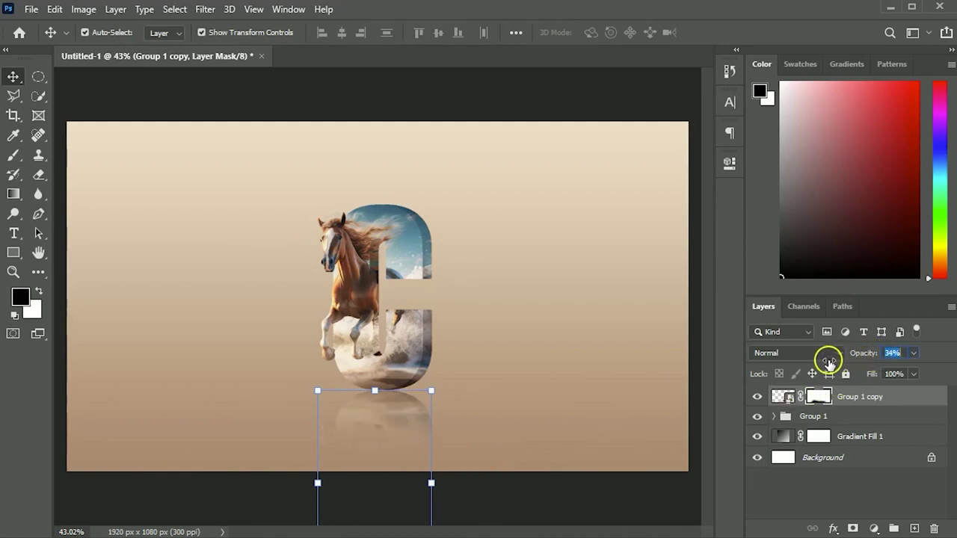
click(547, 498)
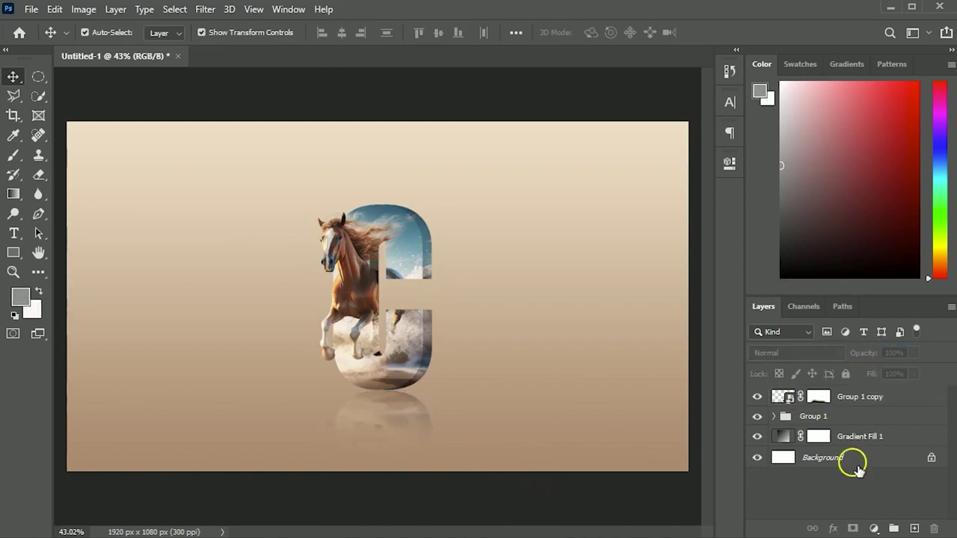
- On a new layer below the reflection, paint a large 500 px soft black blob
click(913, 528)
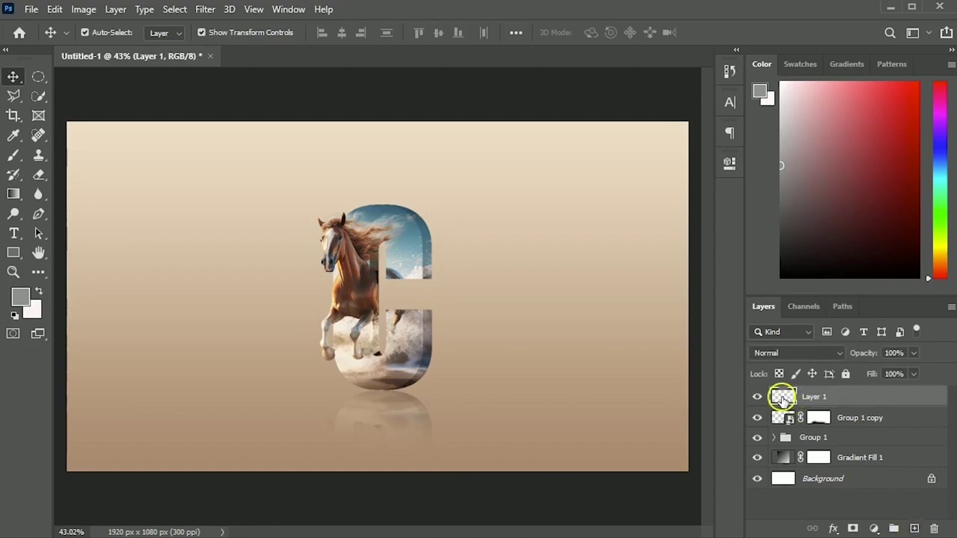
key(ctrl+bracketleft)
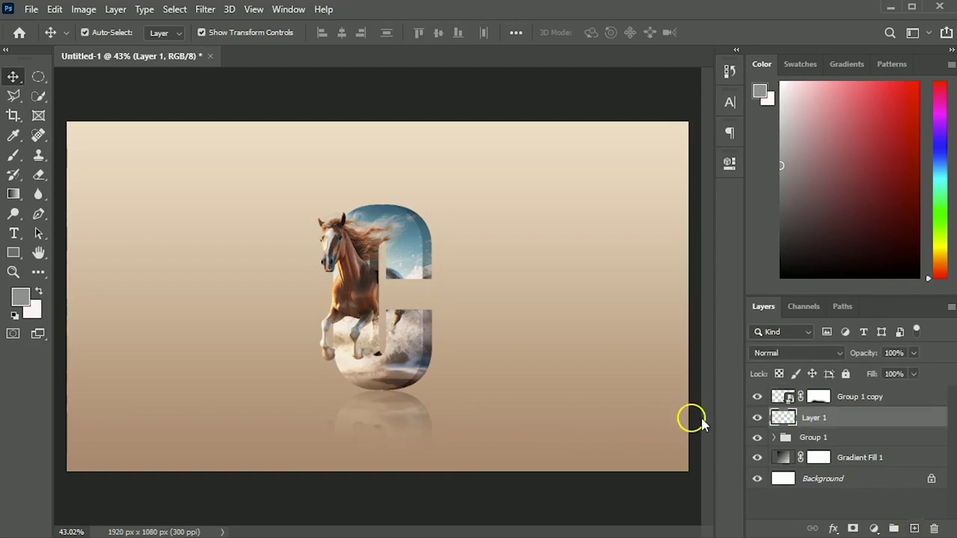
click(20, 297)
click(557, 506)
click(791, 323)
key(c)
key(v)
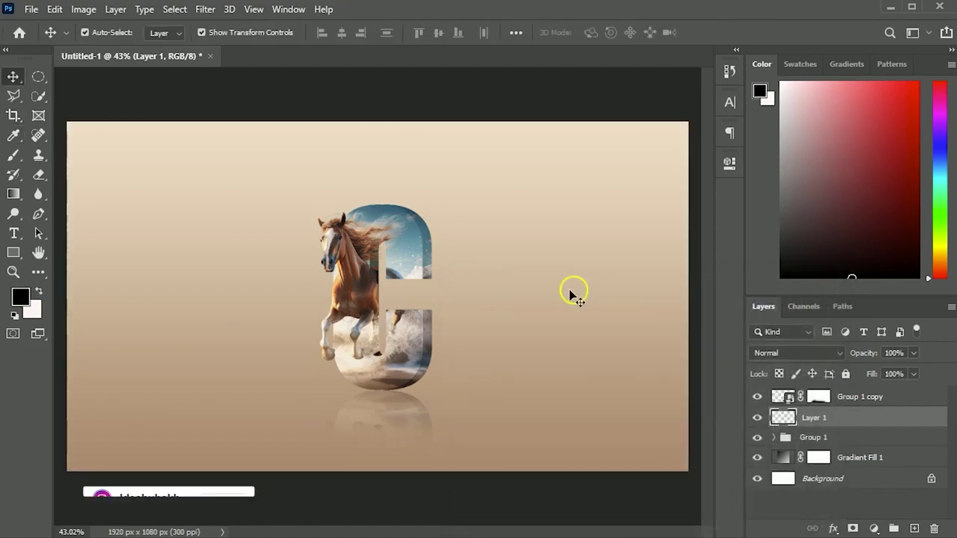
key(b)
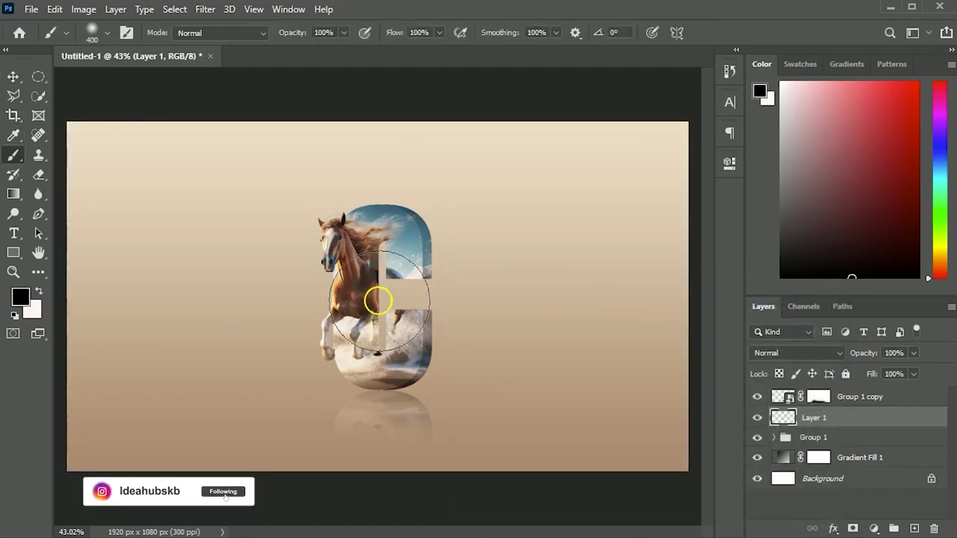
key(bracketright)
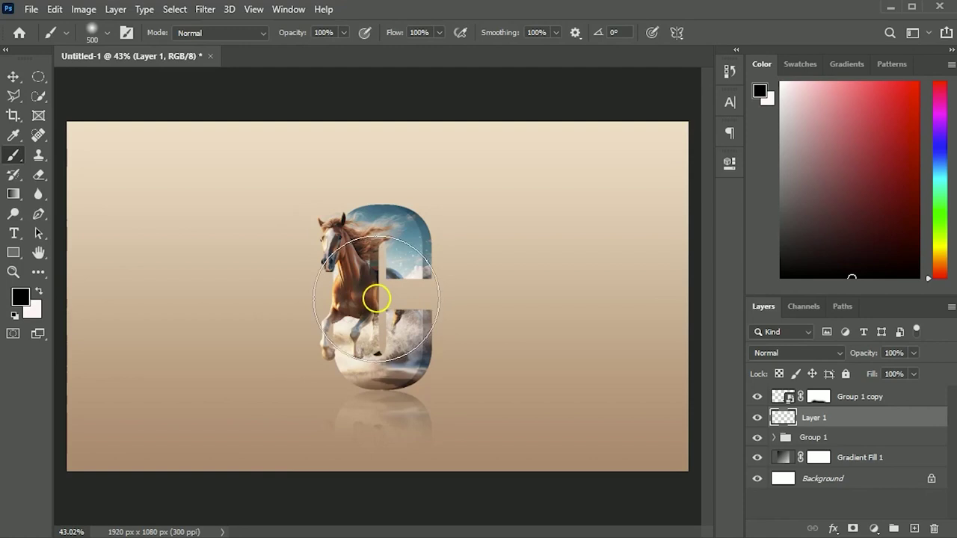
click(376, 299)
- Squash the blob into a thin band under the letter, centre it horizontally, and set 79% opacity
key(v)
drag(378, 168, 389, 410)
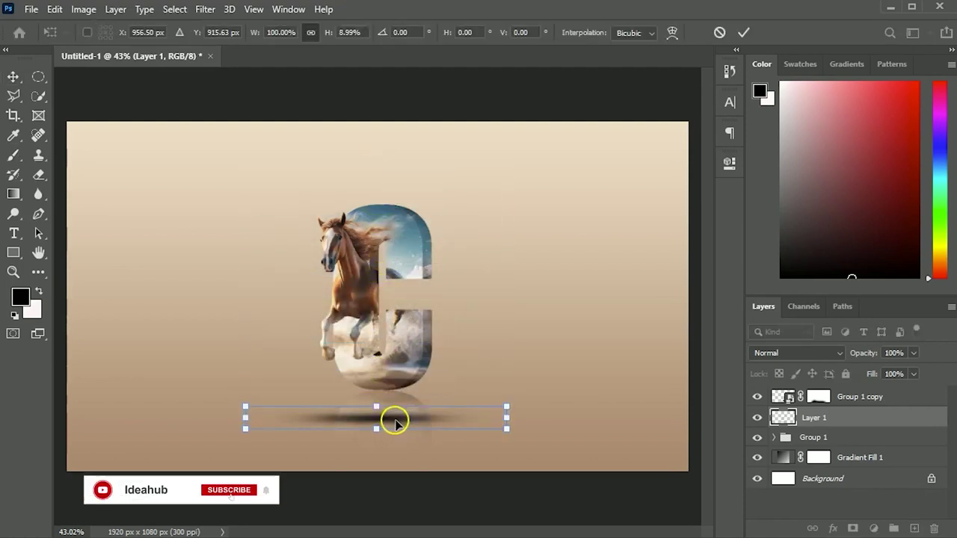
drag(394, 416, 395, 387)
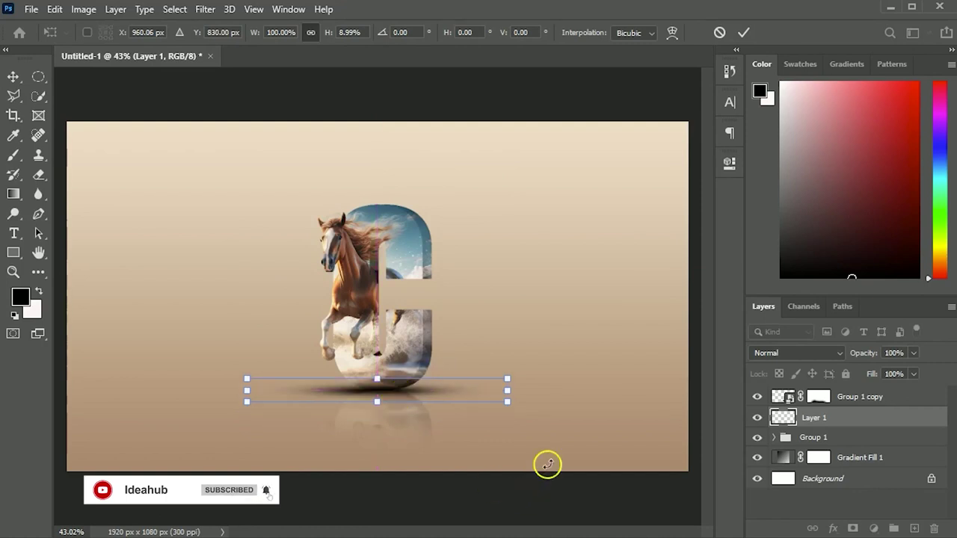
key(Return)
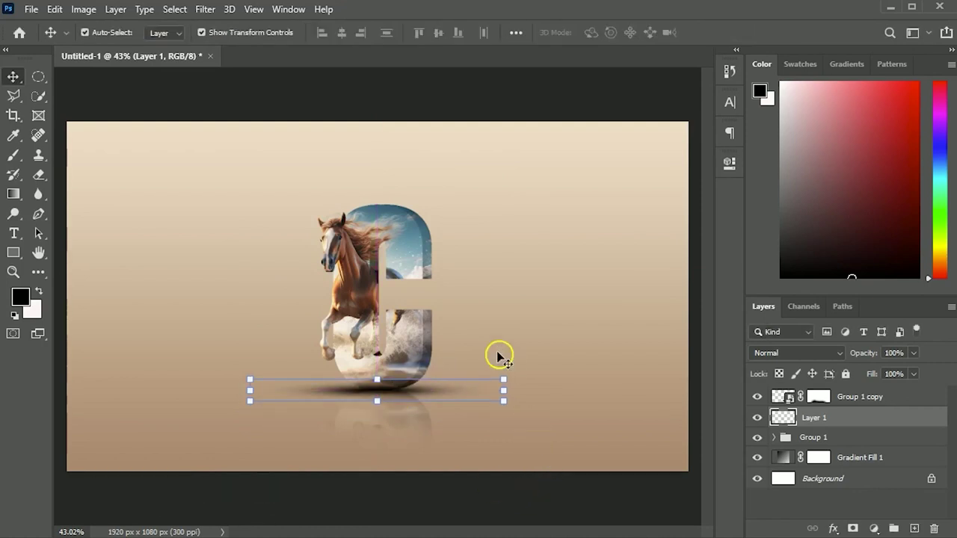
key(ctrl+a)
click(338, 34)
key(ctrl+d)
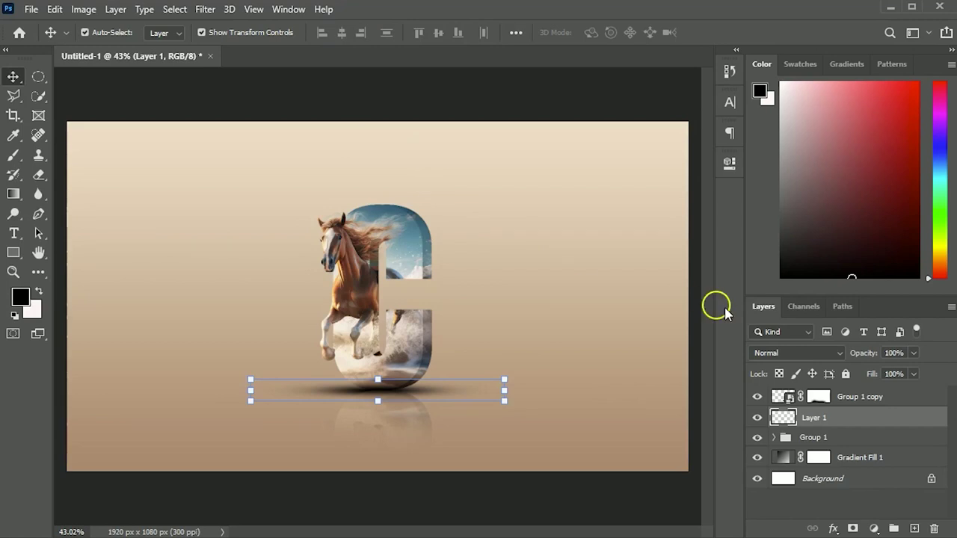
drag(866, 352, 851, 358)
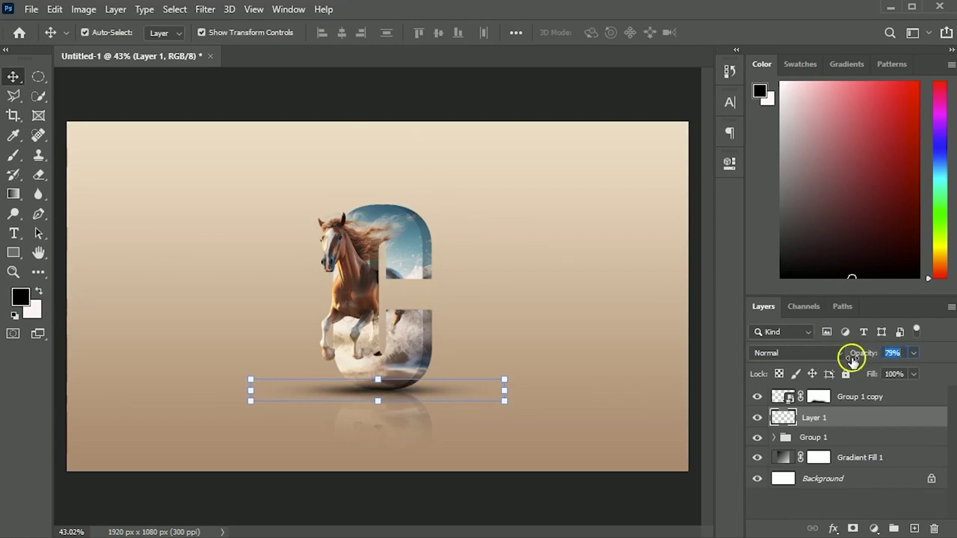
- Move the shadow layer inside Group 1 to sit just above Gradient Fill 1
click(774, 438)
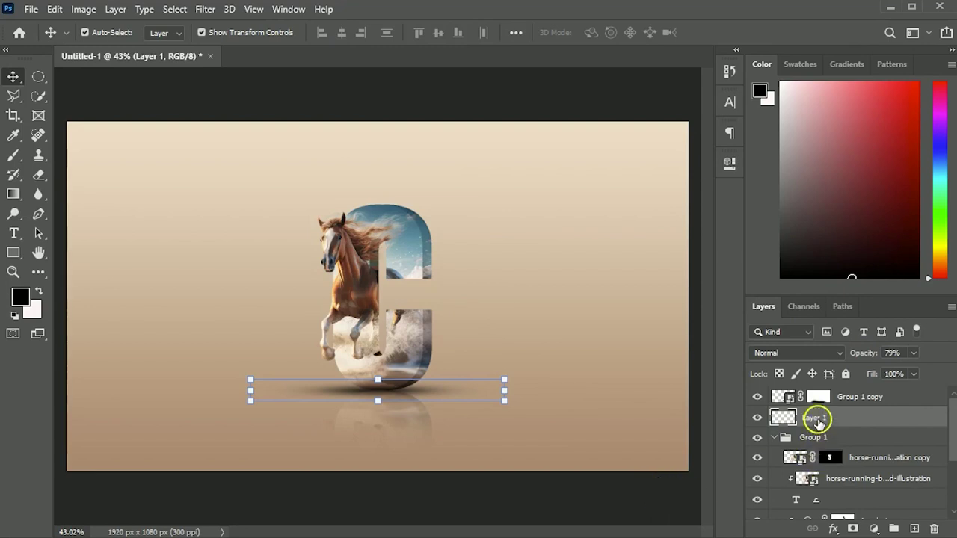
drag(816, 420, 822, 478)
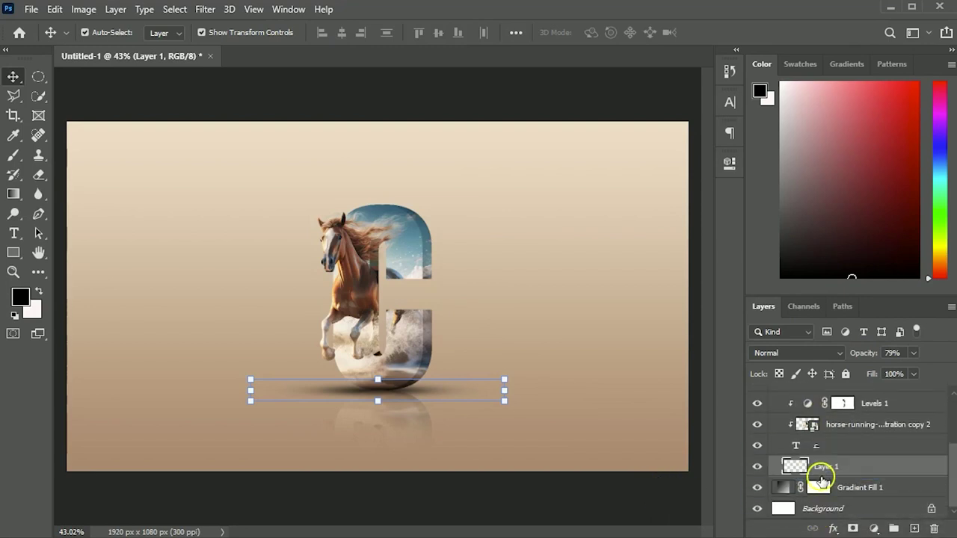
key(Down)
key(Down)
key(Down)
key(Up)
key(Up)
key(Up)
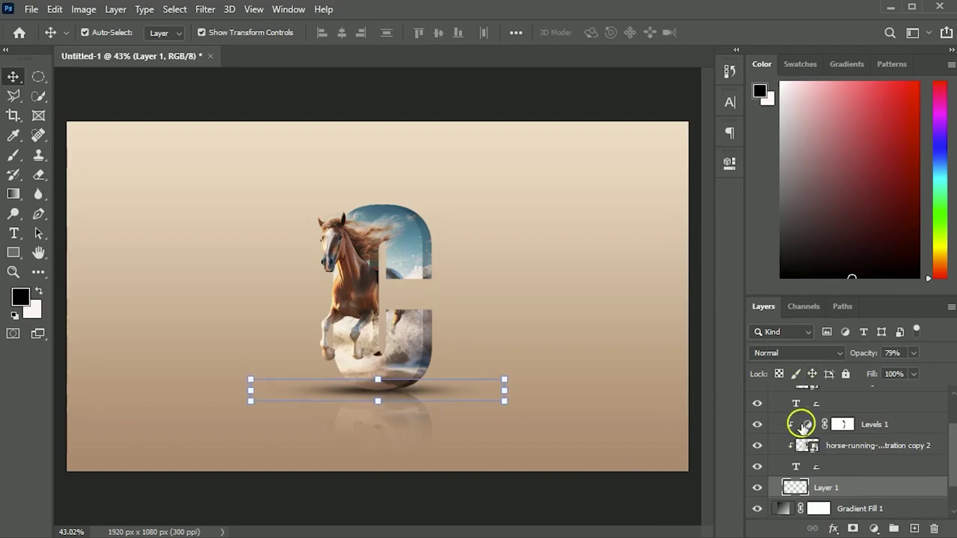
scroll(797, 424, up, 3)
click(780, 417)
click(774, 417)
click(645, 499)
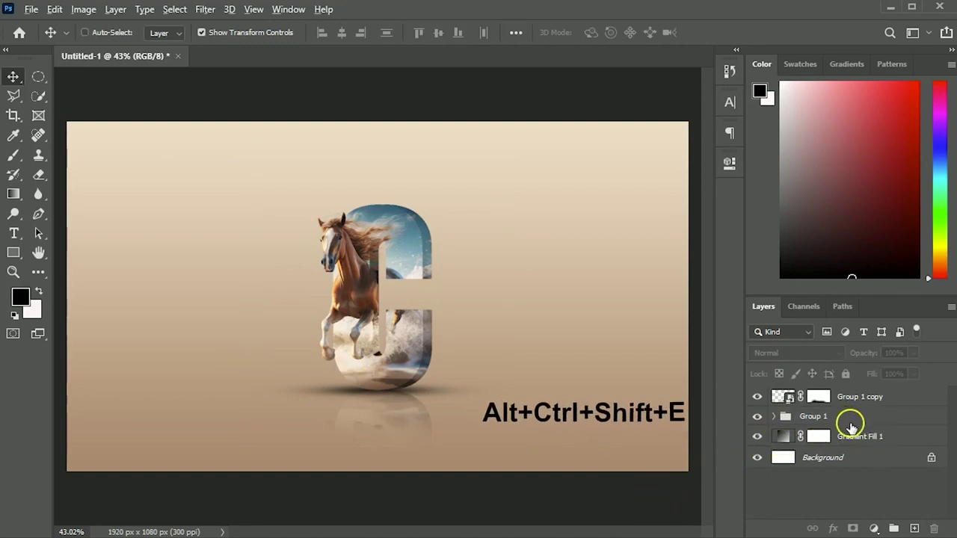
- Merge all visible layers into a new Layer 2 and convert it to a smart object
key(ctrl+alt+shift+e)
right_click(852, 397)
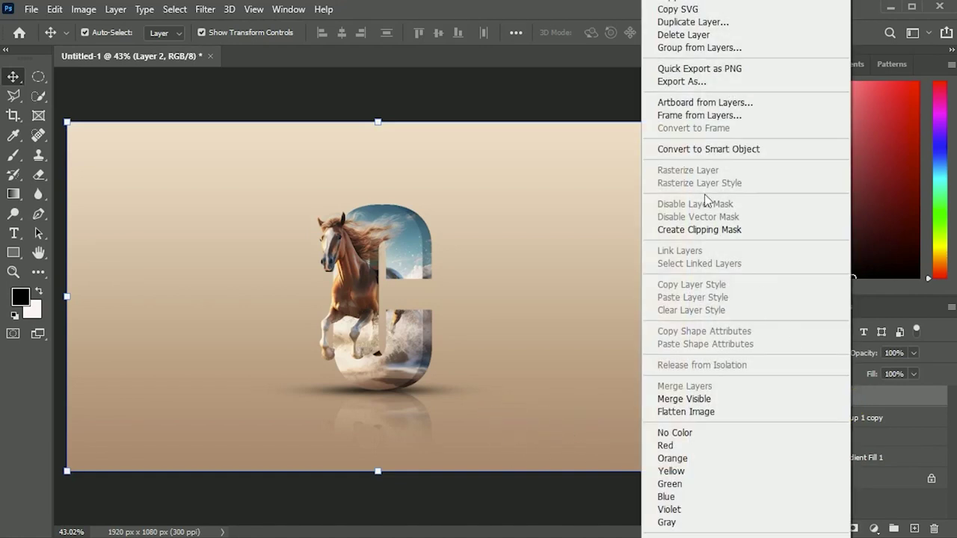
click(717, 149)
click(205, 9)
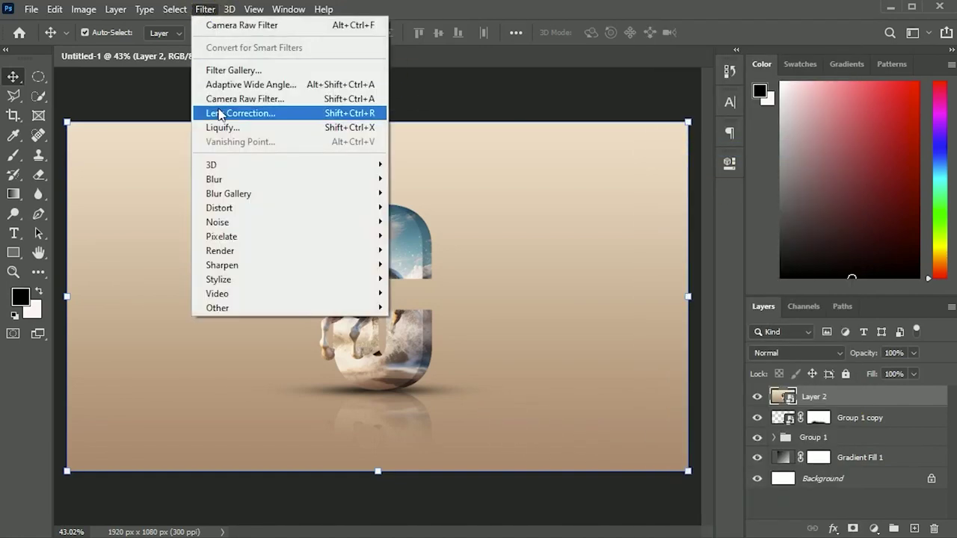
click(254, 98)
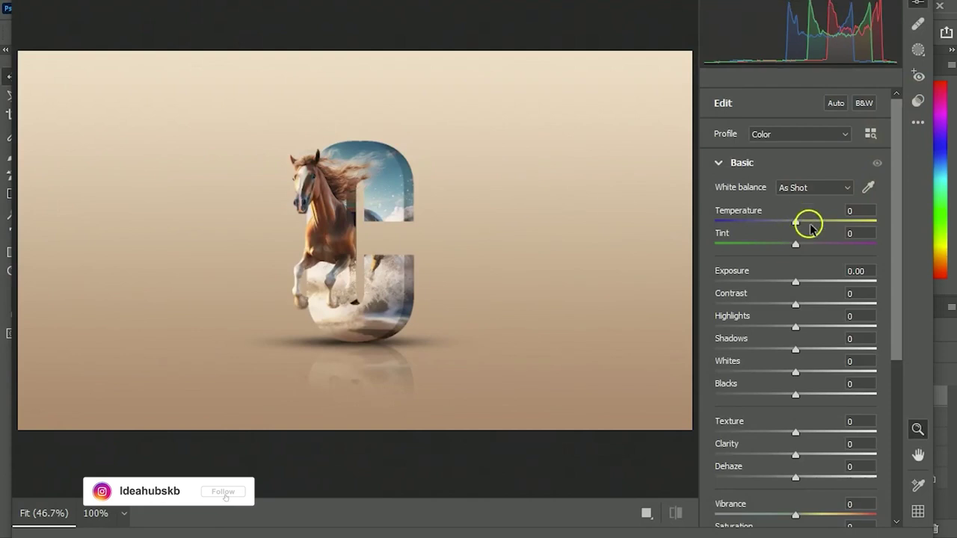
- Apply Temperature +4, Contrast +5, Shadows +6, Clarity +6, Dehaze +18, Vibrance +7 and Saturation +4
mouse_move(810, 224)
mouse_down()
mouse_move(799, 223)
mouse_move(790, 247)
mouse_up()
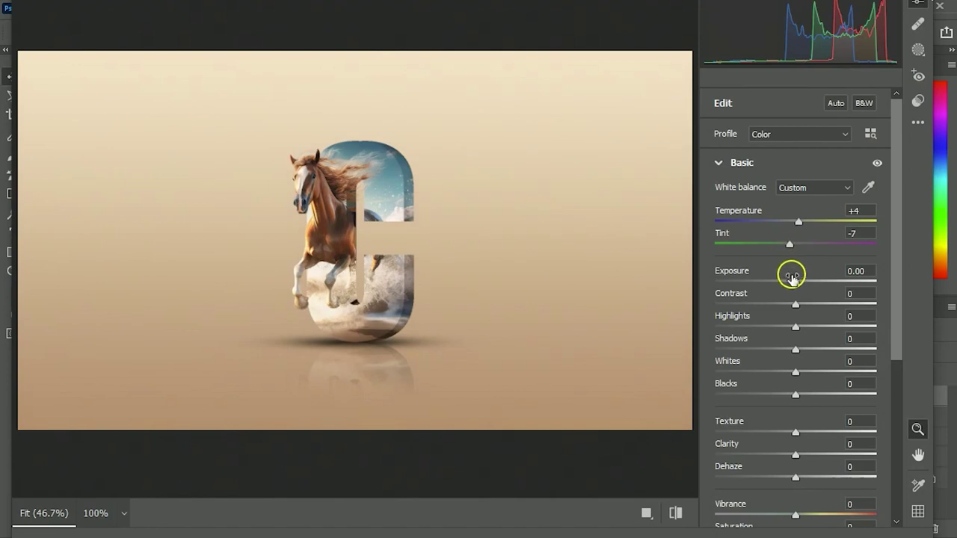
drag(795, 304, 798, 305)
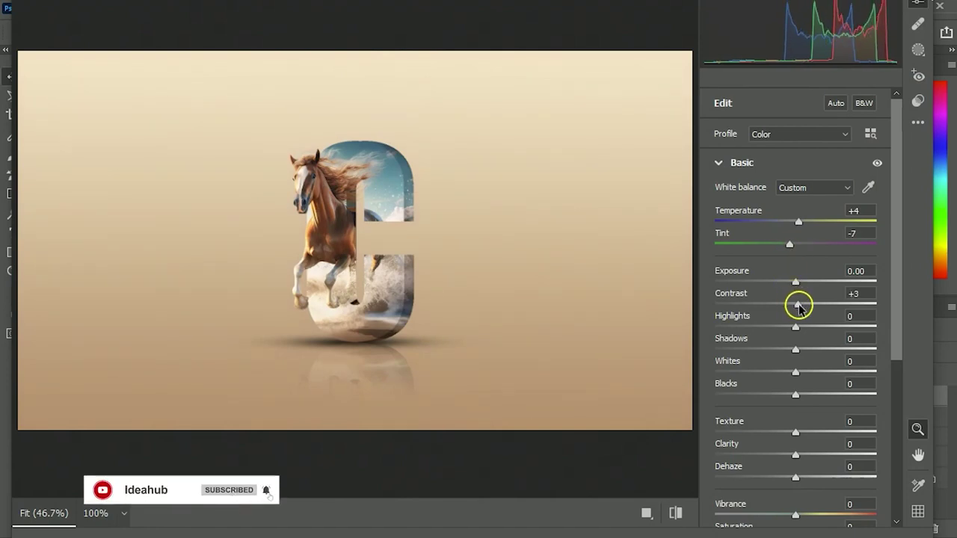
drag(796, 349, 801, 349)
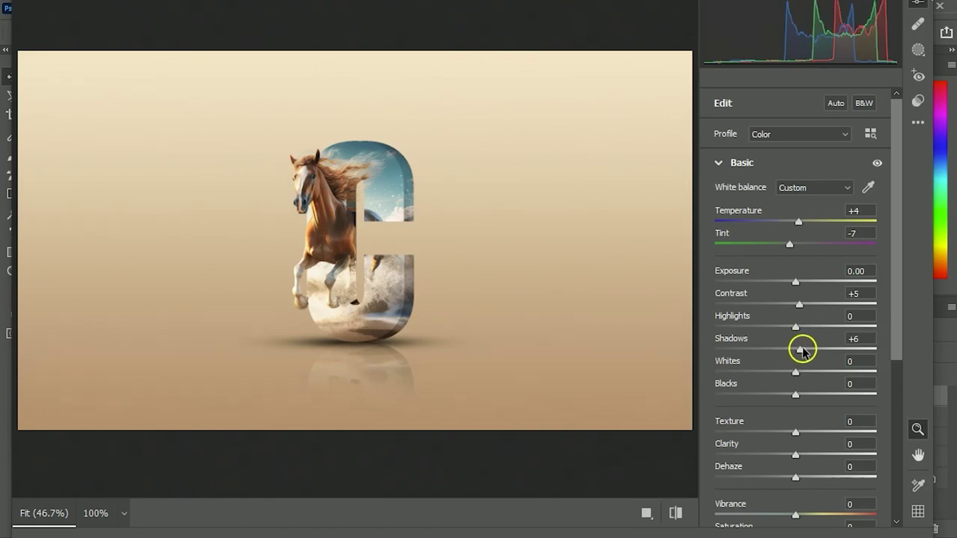
drag(796, 453, 810, 482)
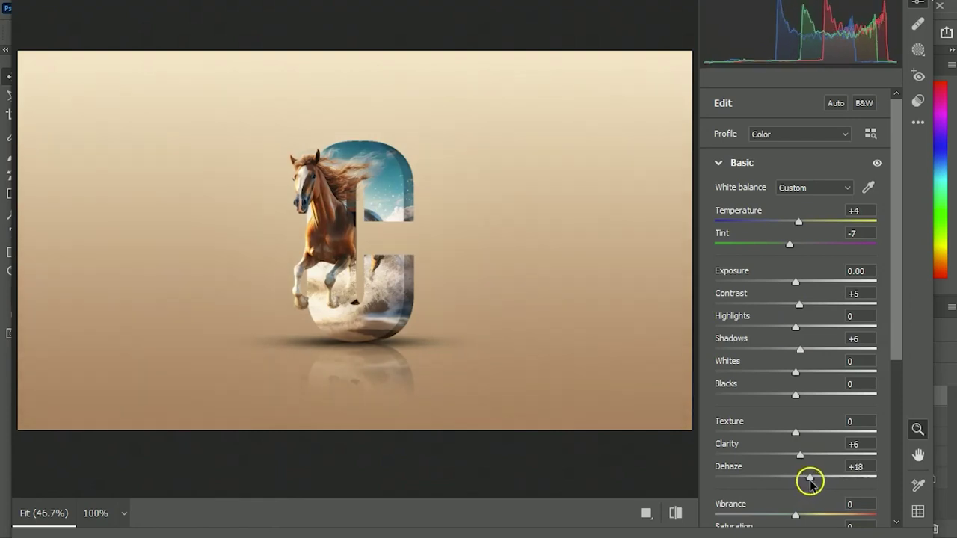
scroll(815, 441, down, 3)
drag(795, 407, 798, 429)
scroll(829, 463, down, 2)
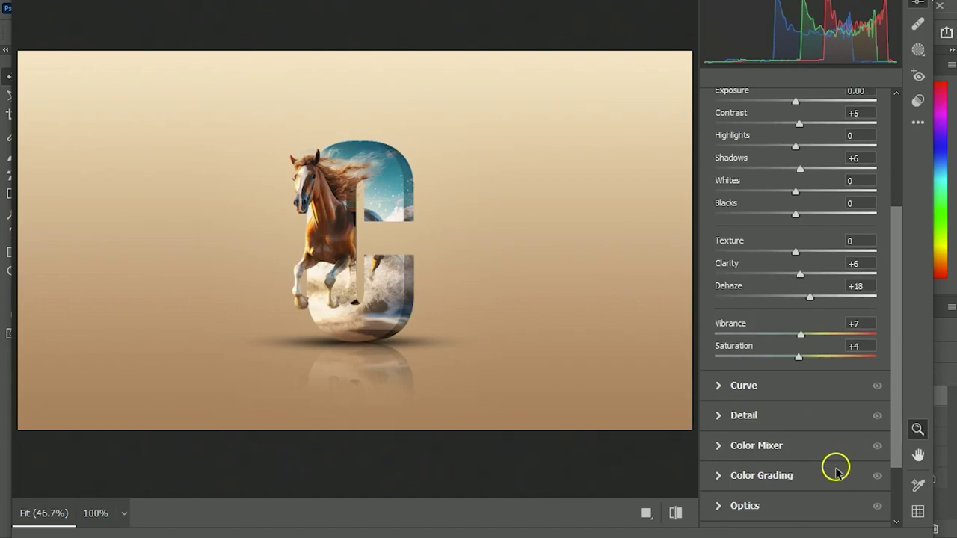
scroll(825, 485, down, 3)
click(832, 536)
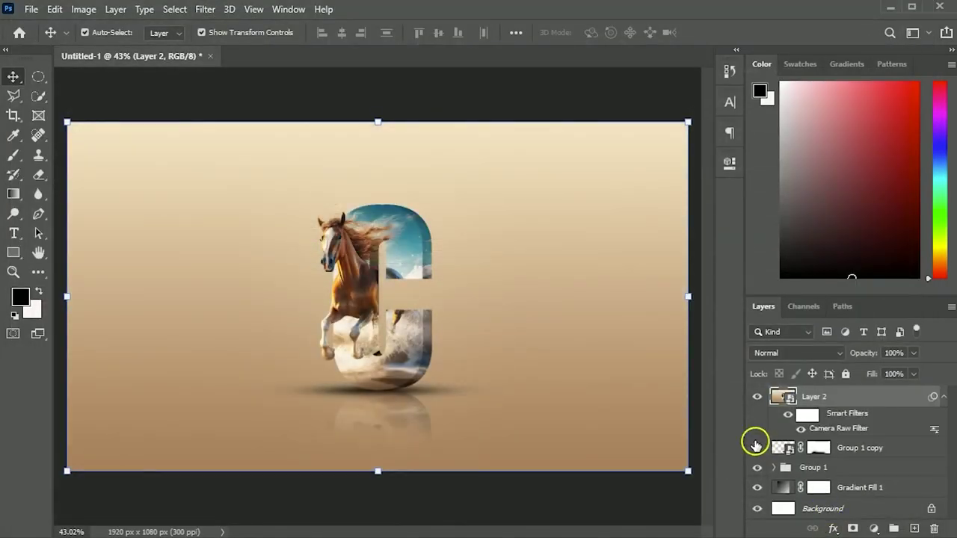
click(757, 397)
click(757, 396)
click(757, 397)
click(757, 397)
click(615, 499)
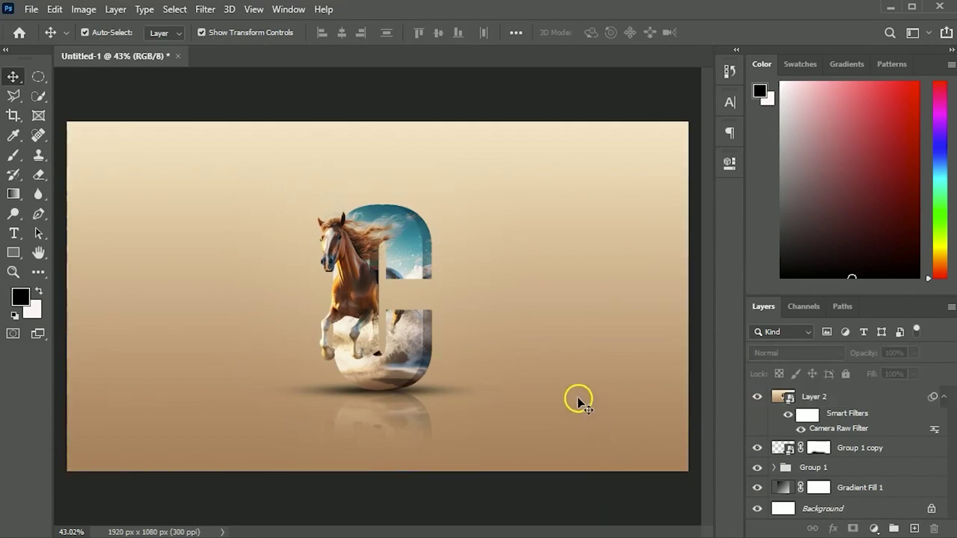